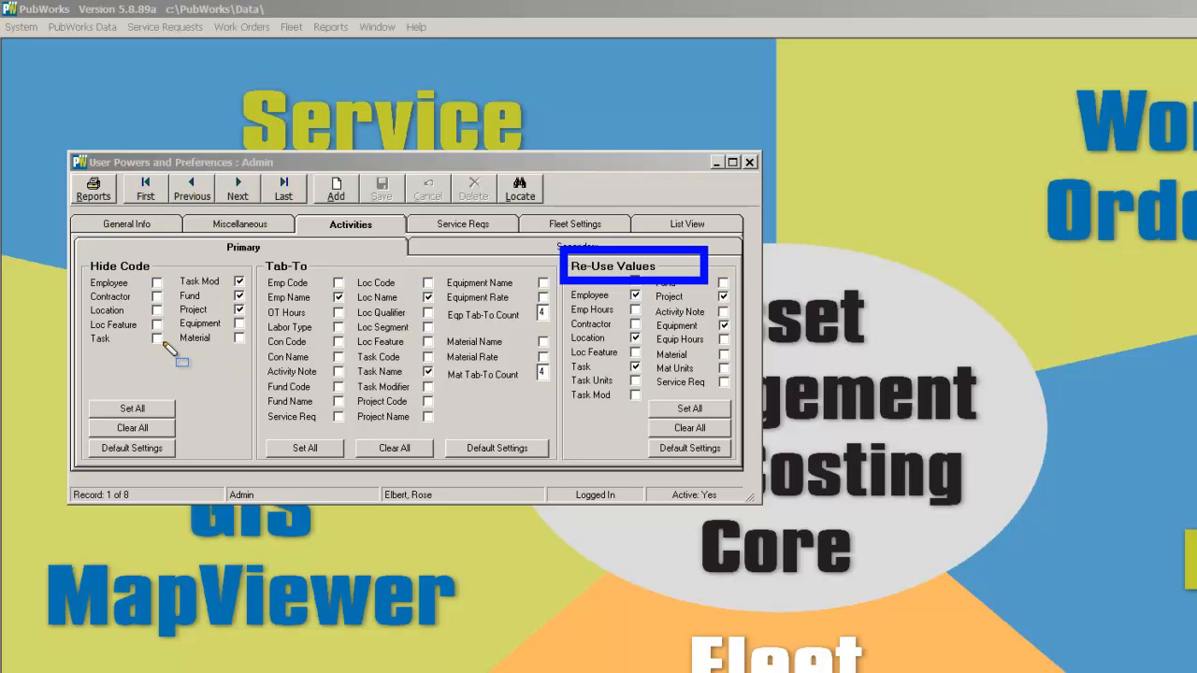
pyautogui.moveTo(79, 249)
pyautogui.mouseDown()
pyautogui.moveTo(142, 355)
pyautogui.moveTo(235, 355)
pyautogui.mouseUp()
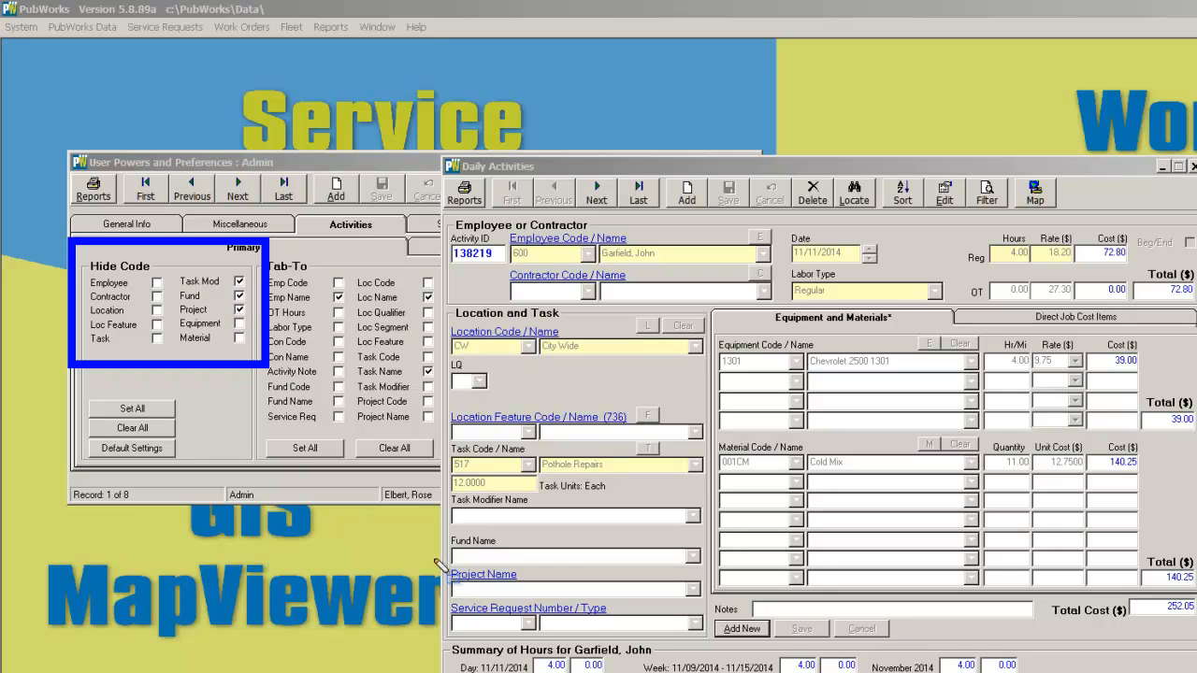
pyautogui.moveTo(451, 578)
pyautogui.mouseDown()
pyautogui.moveTo(623, 620)
pyautogui.moveTo(719, 623)
pyautogui.mouseUp()
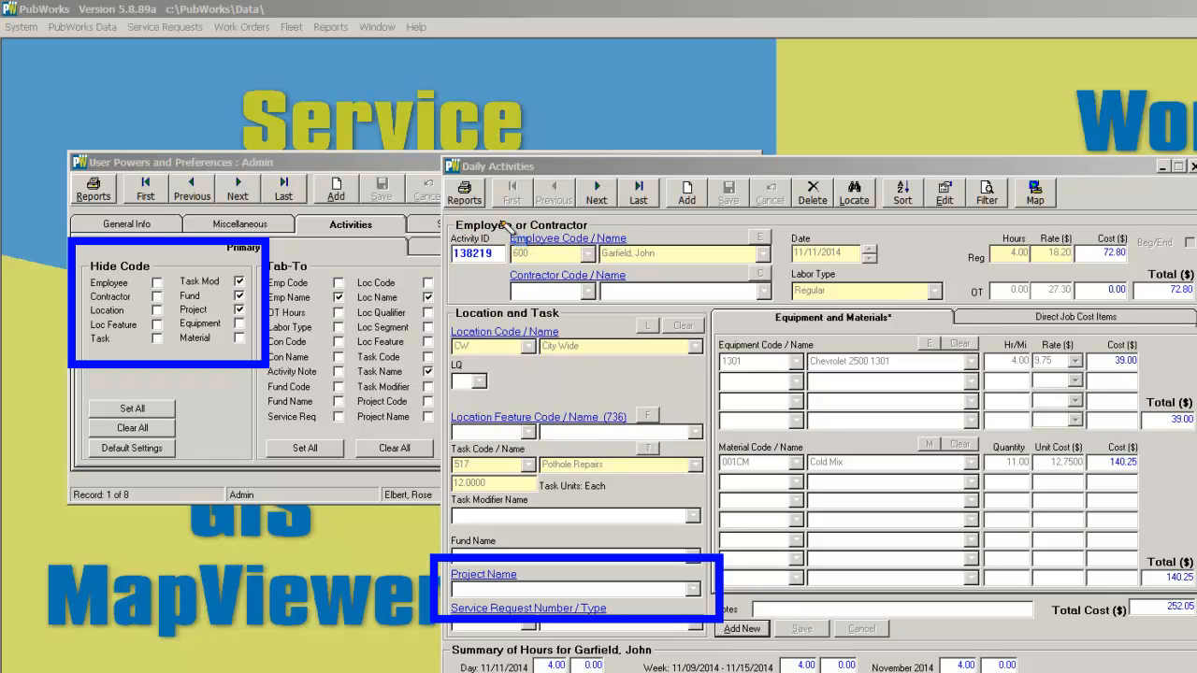
pyautogui.moveTo(501, 222)
pyautogui.mouseDown()
pyautogui.moveTo(542, 267)
pyautogui.moveTo(645, 291)
pyautogui.moveTo(791, 297)
pyautogui.mouseUp()
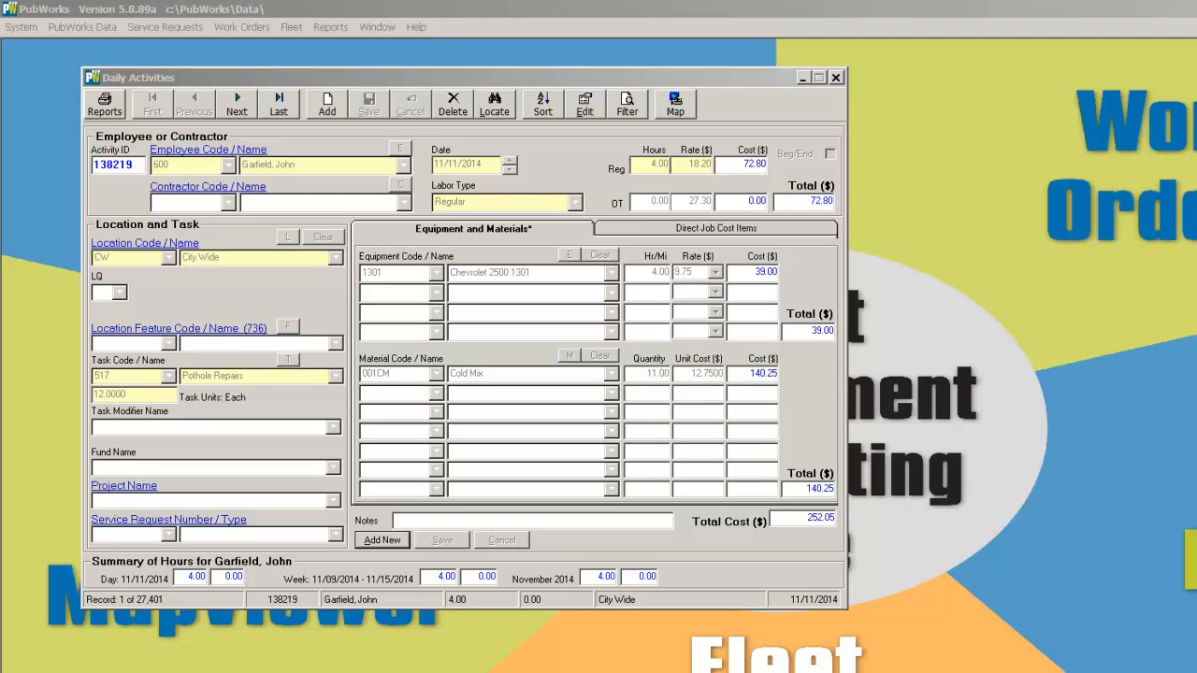
# Add a new daily activity record and pick the employee by name
pyautogui.click(329, 105)
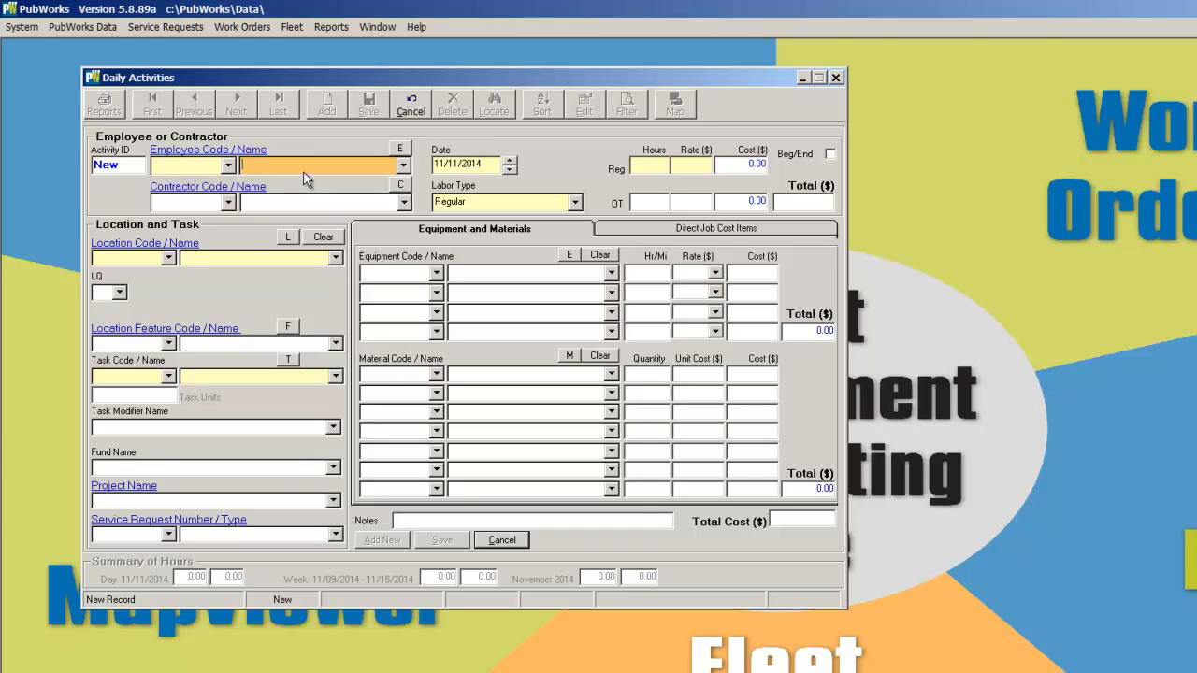
pyautogui.click(228, 166)
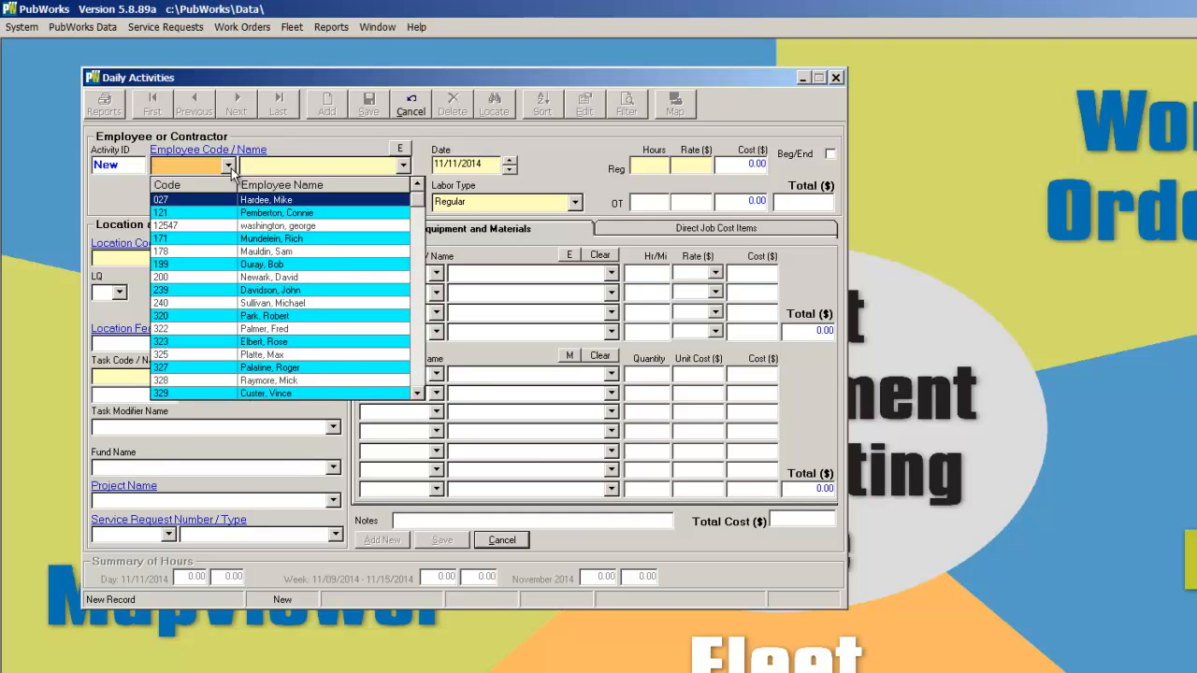
pyautogui.click(230, 169)
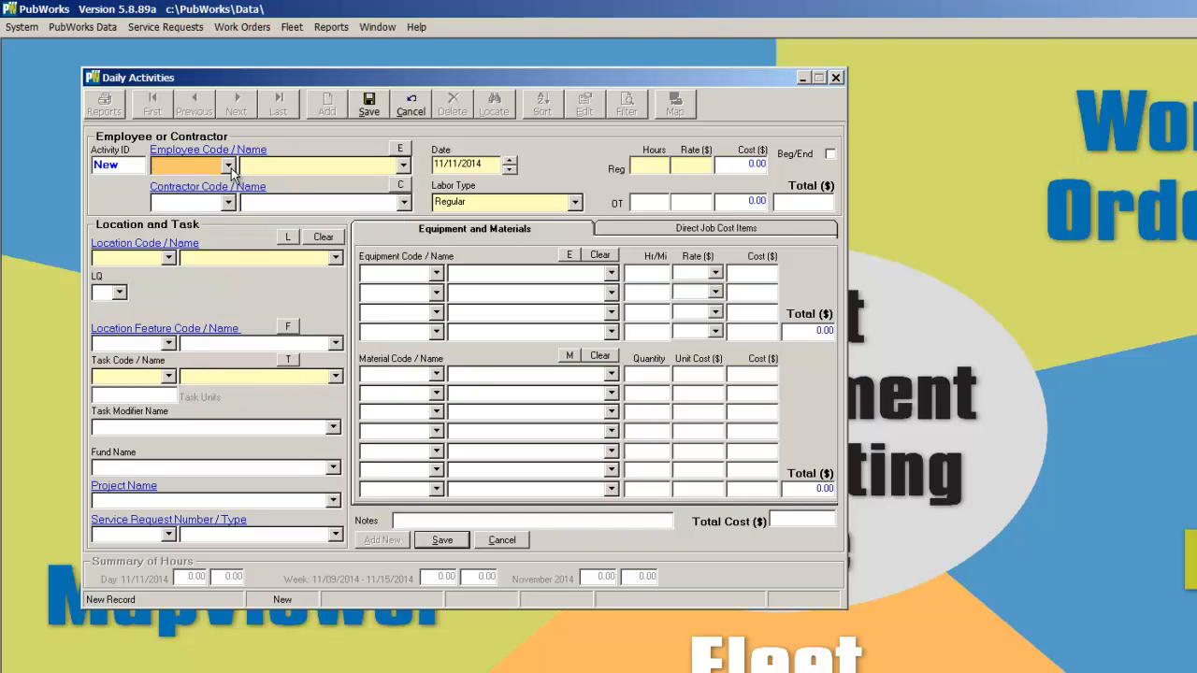
pyautogui.click(405, 166)
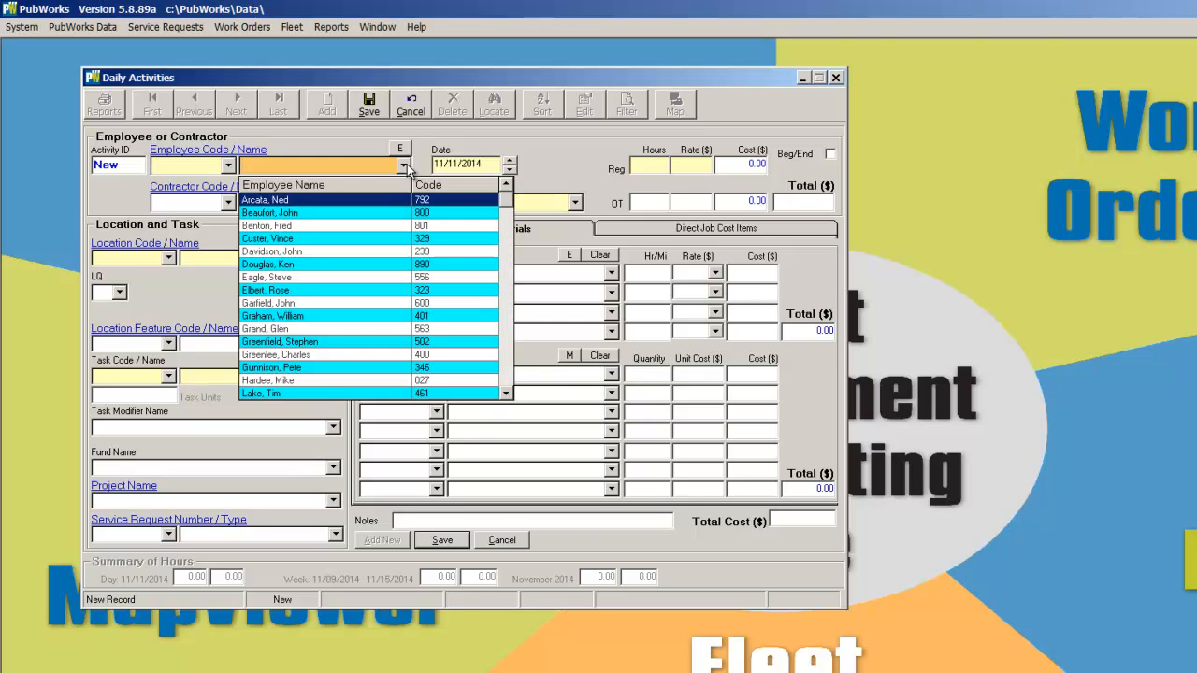
pyautogui.click(362, 166)
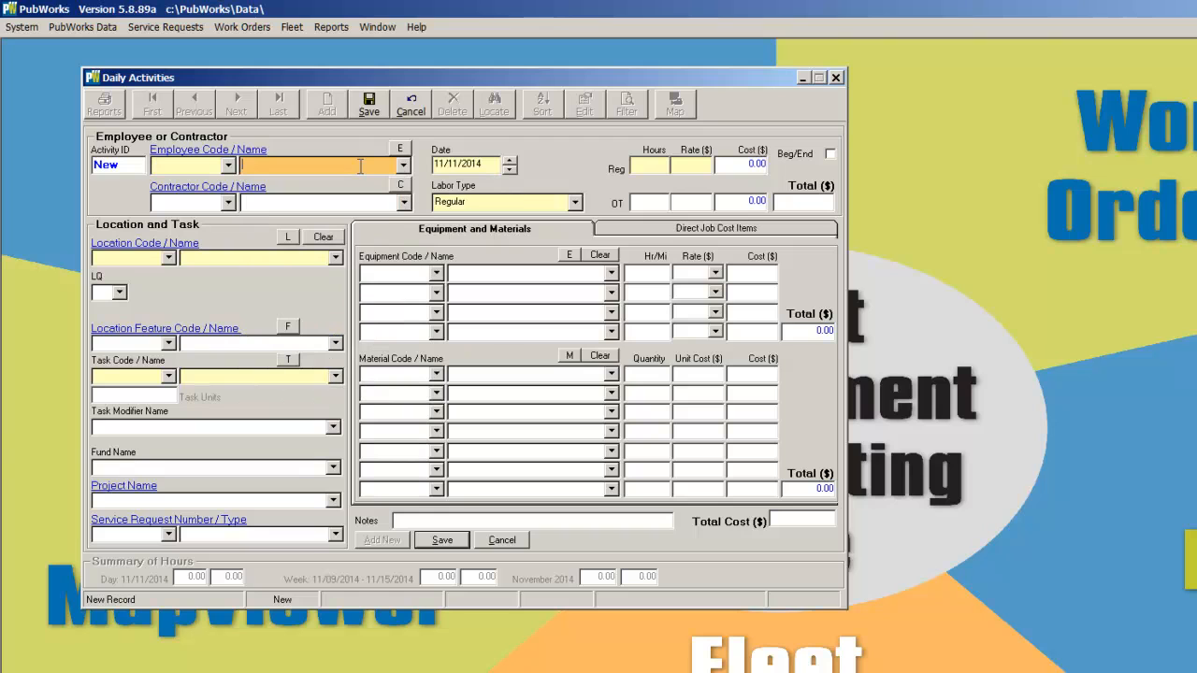
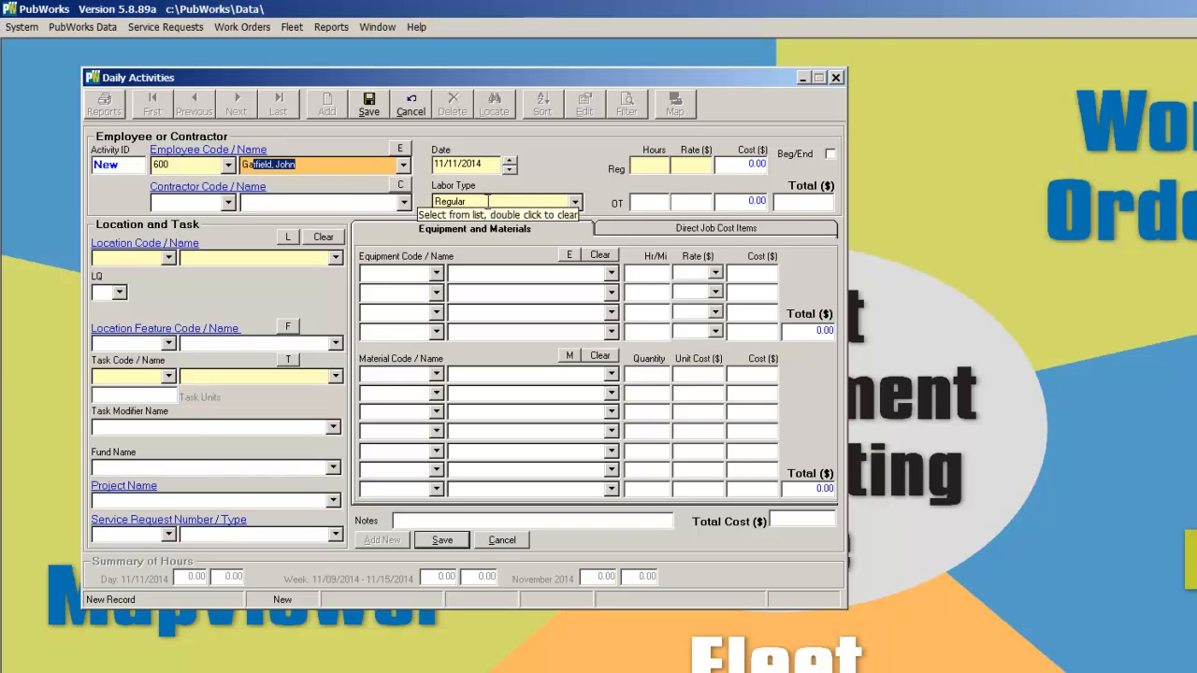
# Enter the activity date 11/11/14 and 3 regular hours, keeping the Regular labor type
pyautogui.click(575, 202)
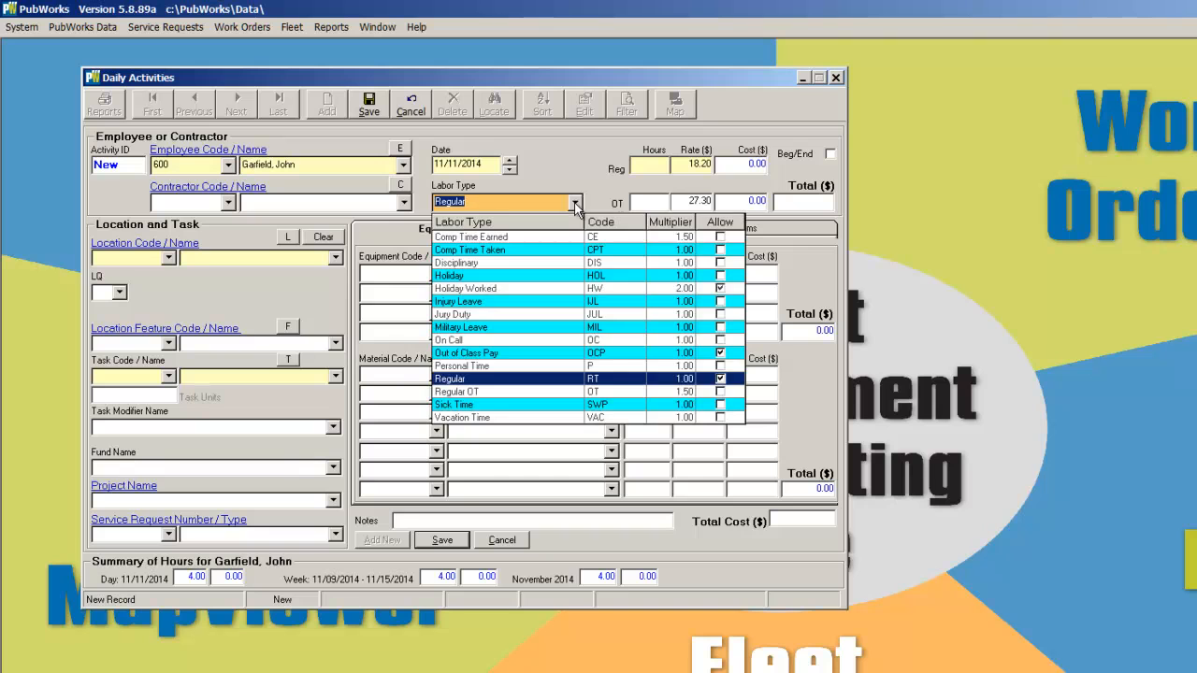
pyautogui.click(575, 204)
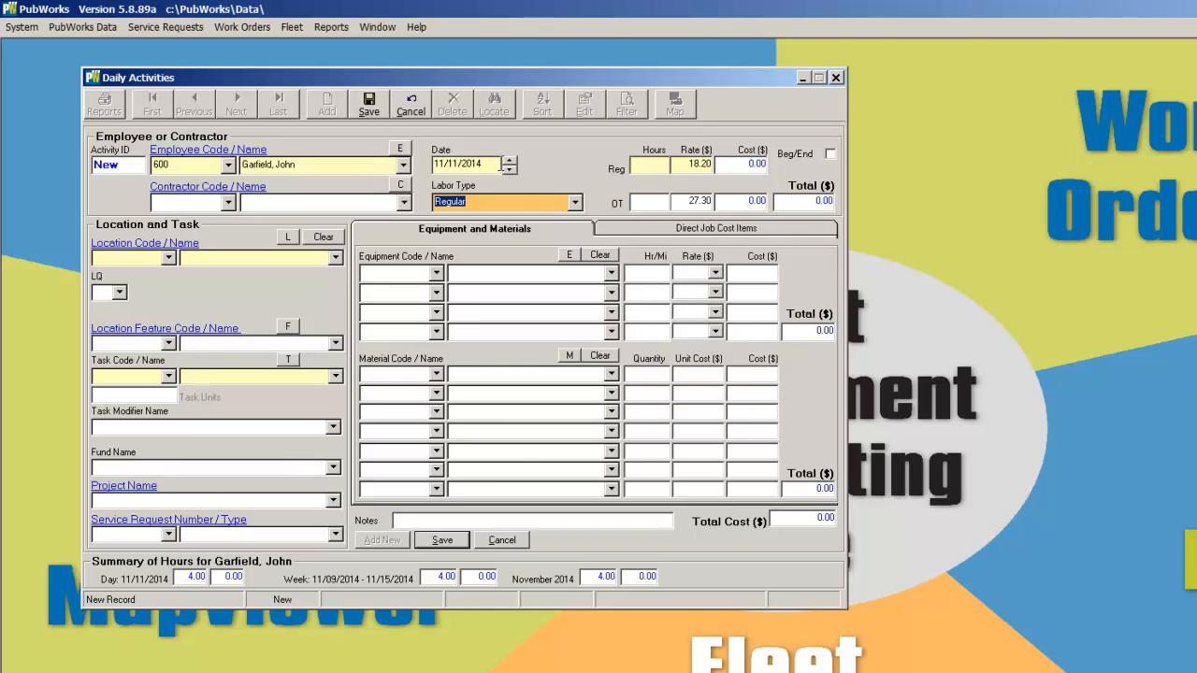
pyautogui.click(509, 171)
pyautogui.click(508, 159)
pyautogui.write('11')
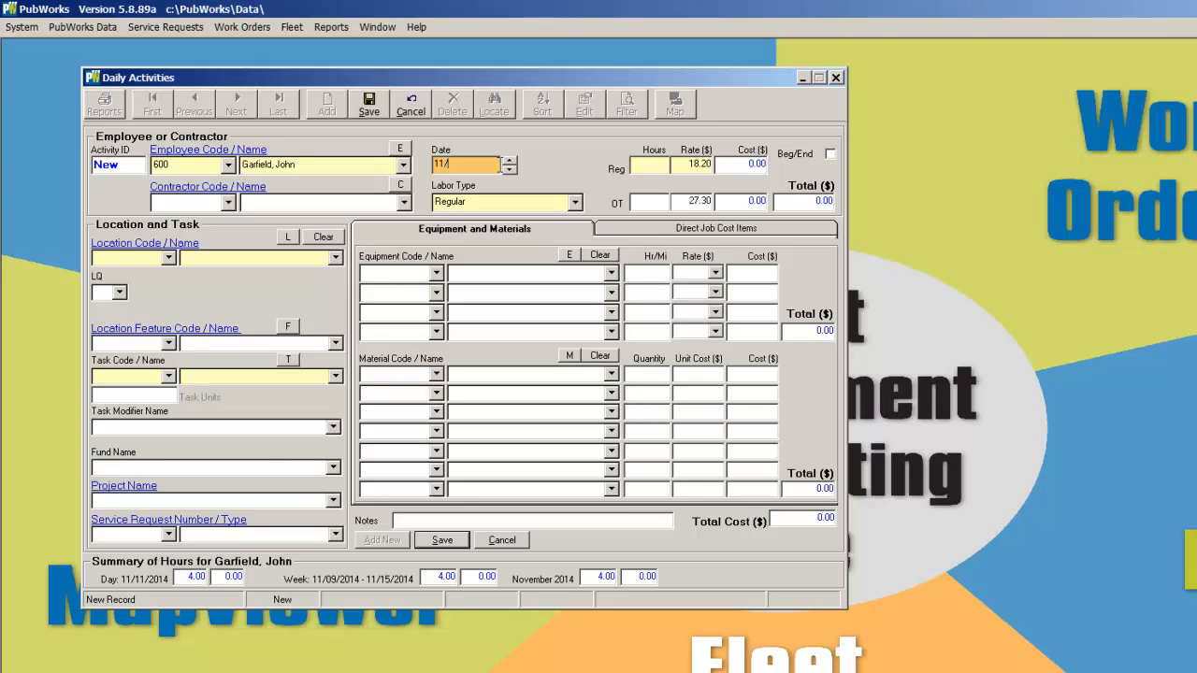
pyautogui.write('/11/14')
pyautogui.click(654, 165)
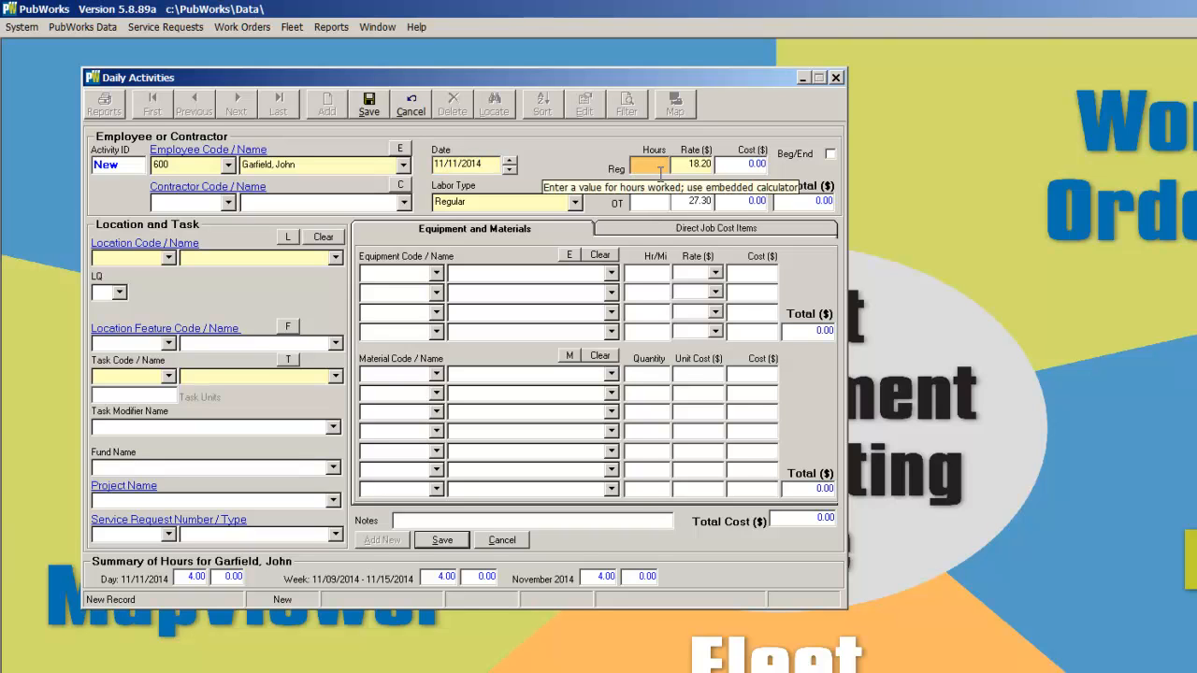
pyautogui.write('3')
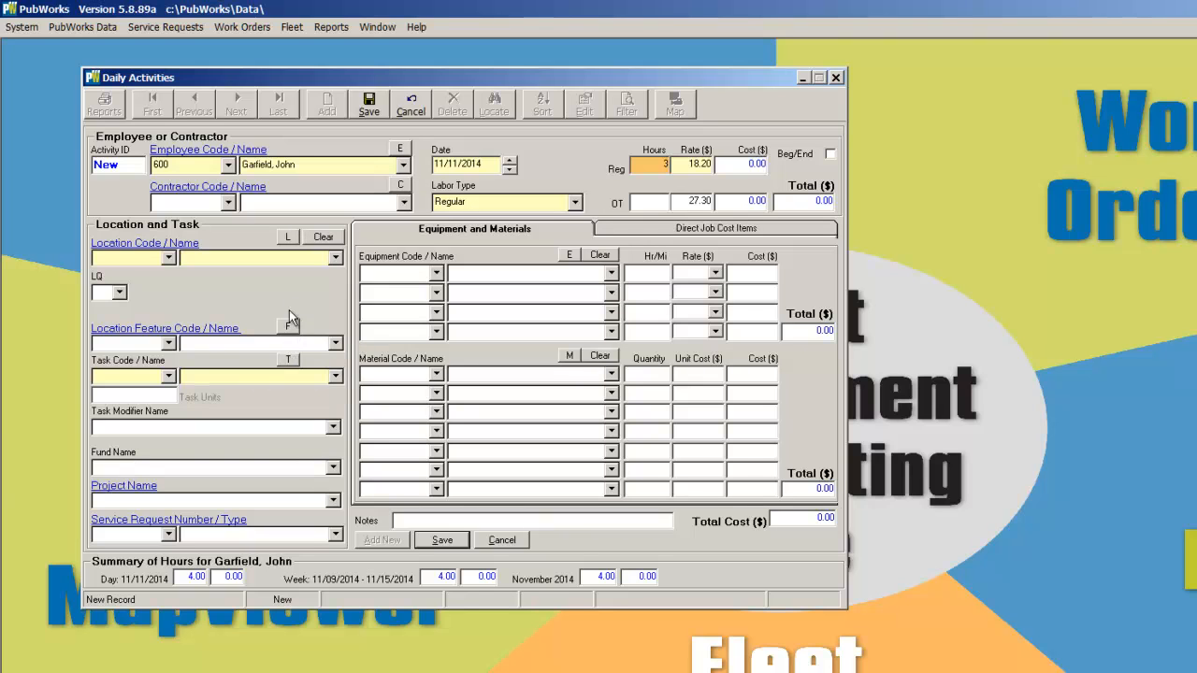
# Search the location finder for "cit" and assign City Hall as the location
pyautogui.click(290, 237)
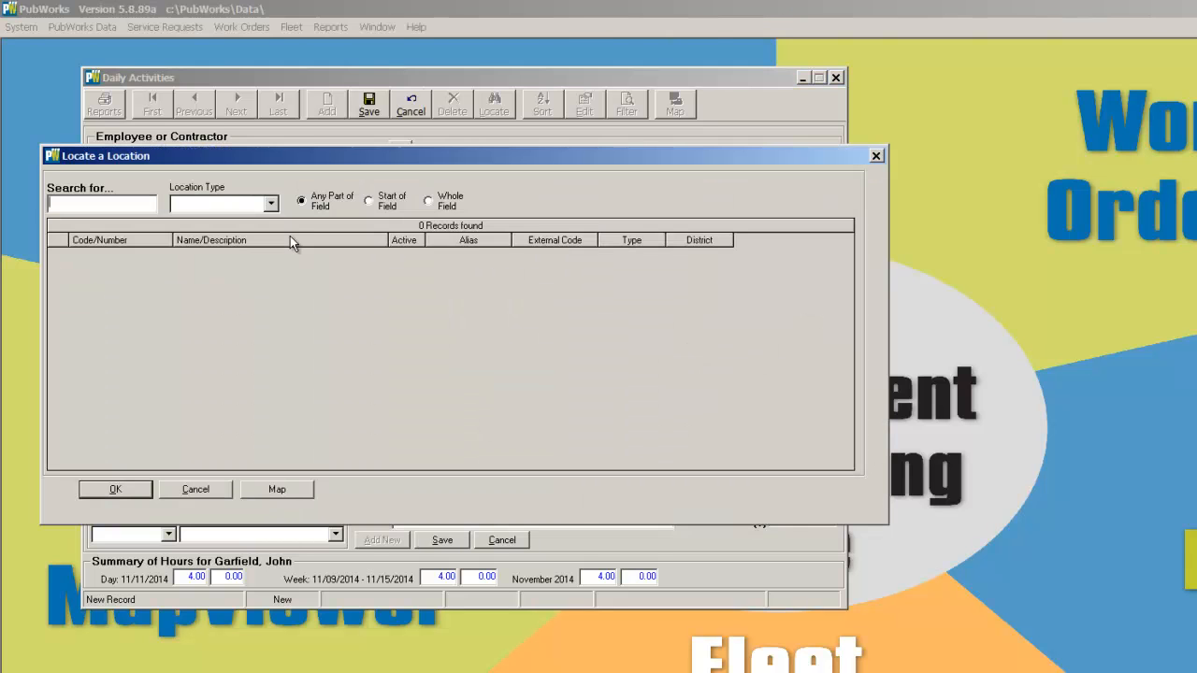
pyautogui.moveTo(255, 164); pyautogui.dragTo(432, 206)
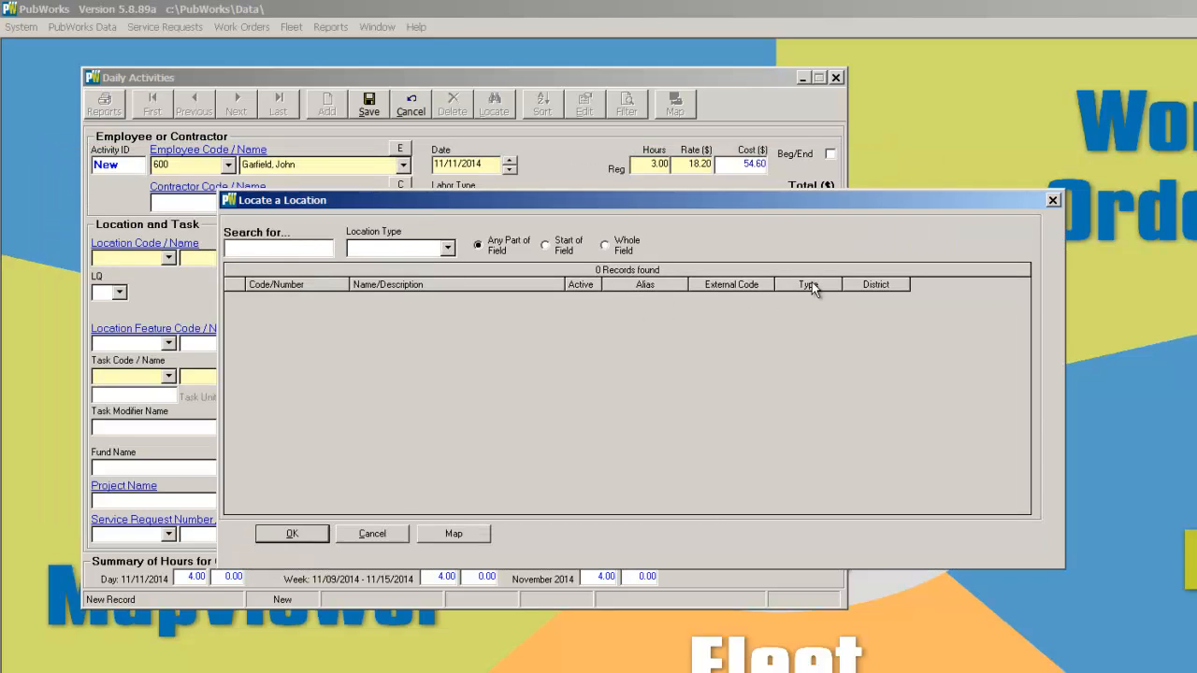
pyautogui.write('cit')
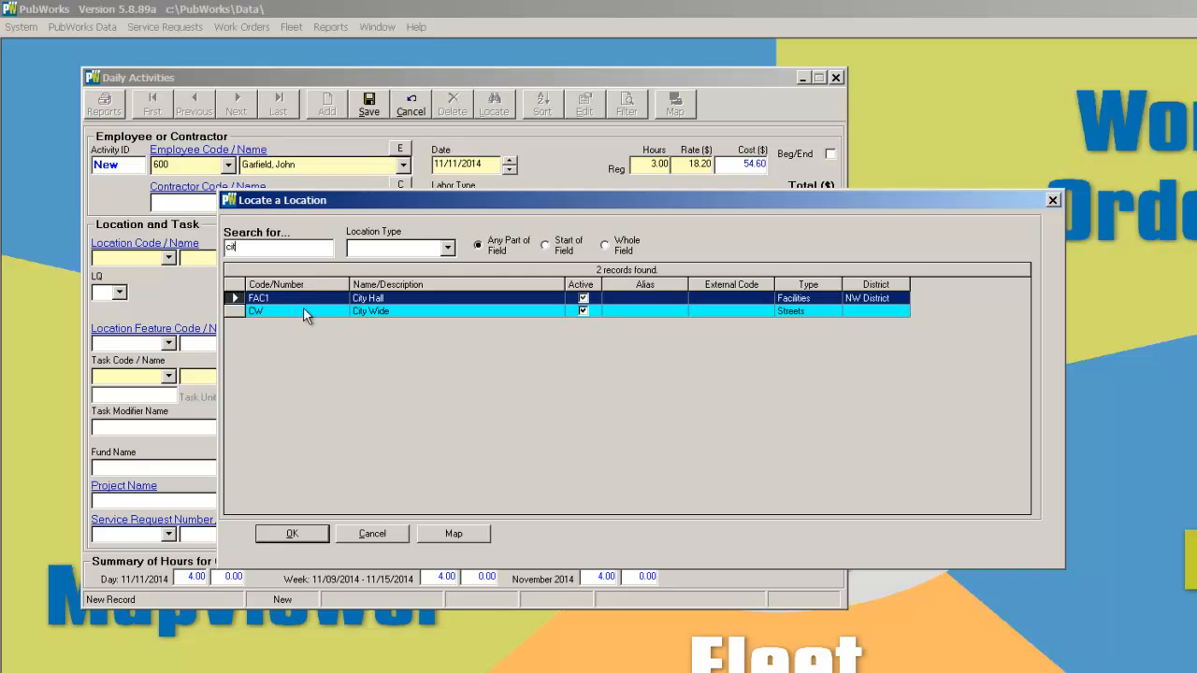
pyautogui.click(323, 534)
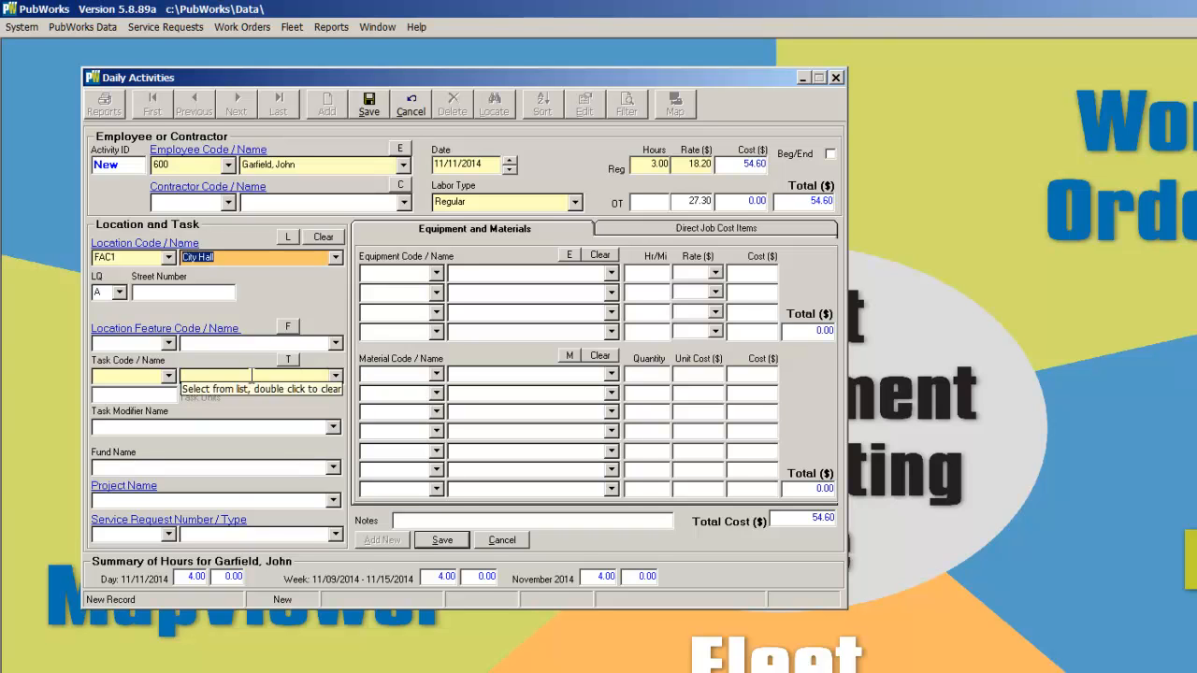
# Set the task to Plumbing
pyautogui.click(251, 375)
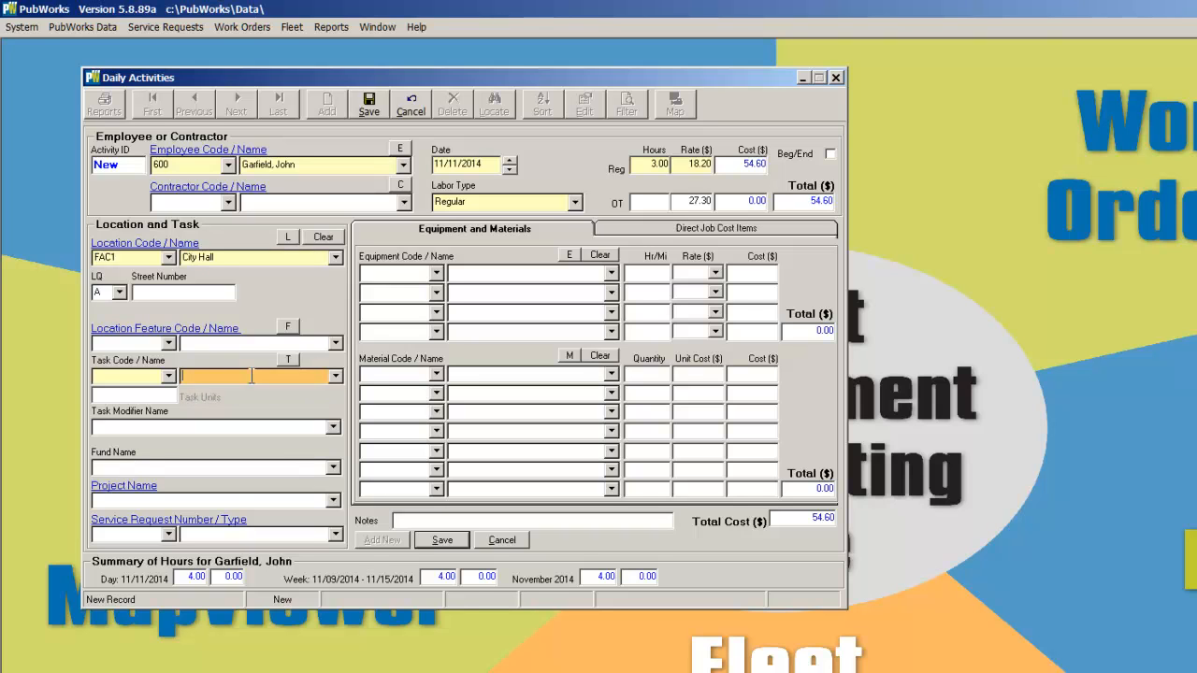
pyautogui.write('Pl')
pyautogui.click(252, 376)
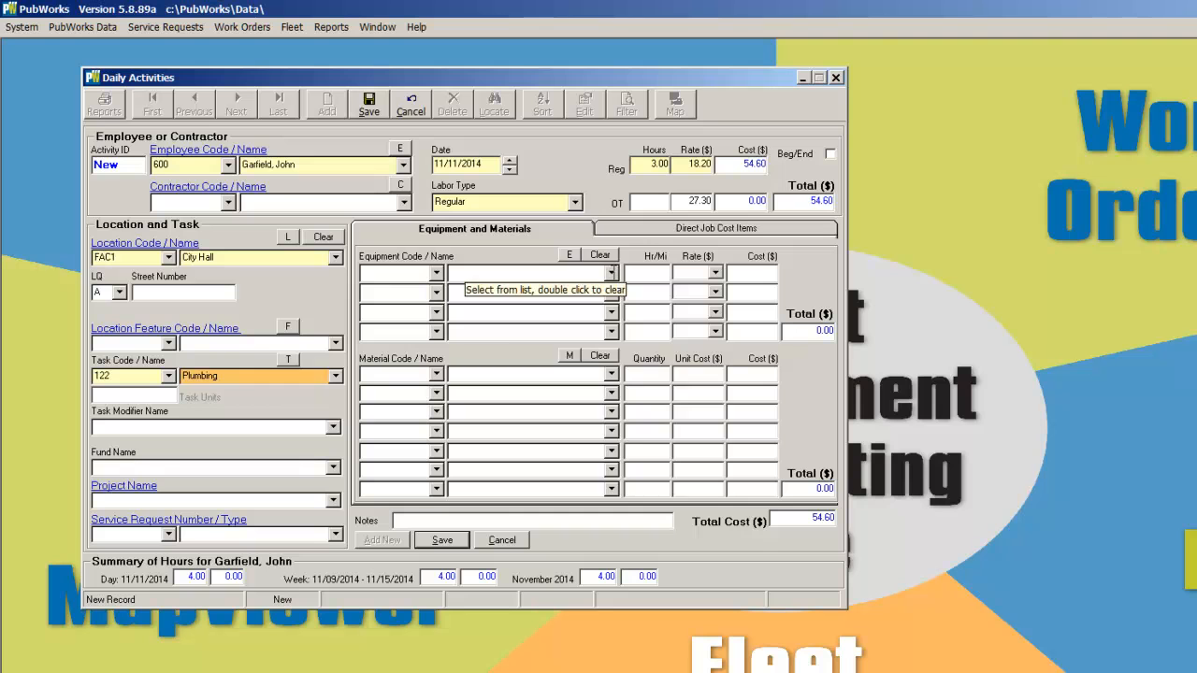
# Add the equipment Dodge 1500 1579 to the activity
pyautogui.click(612, 272)
pyautogui.scroll(-10, 577, 412)
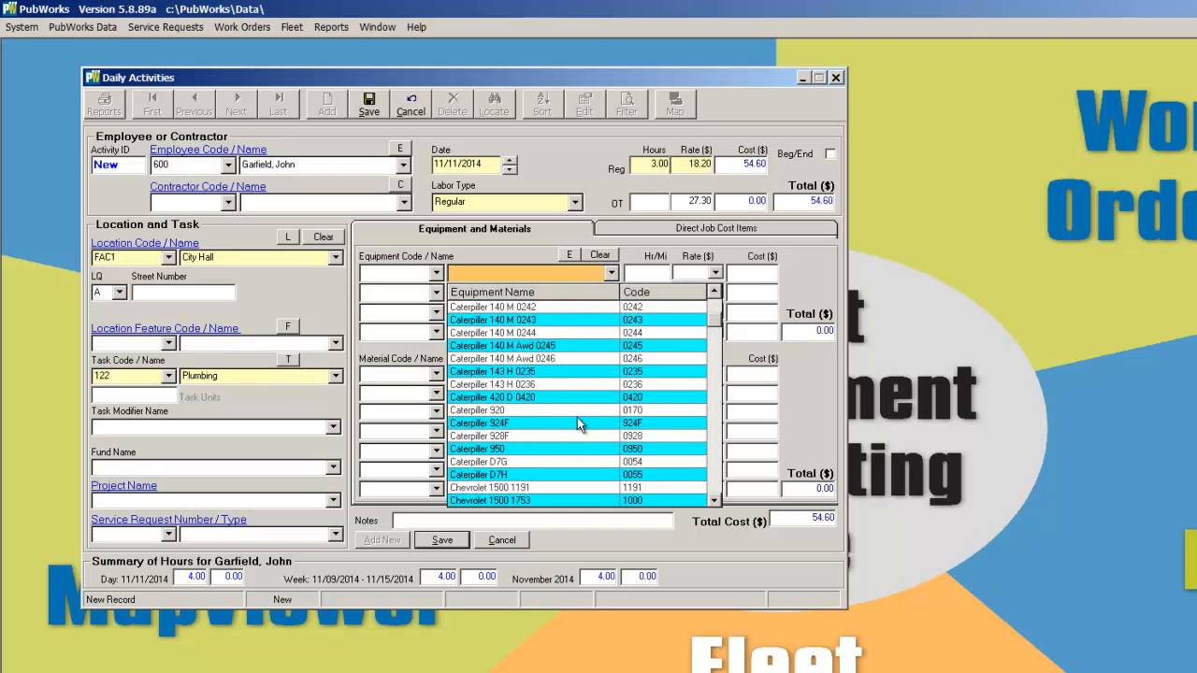
pyautogui.scroll(-1, 576, 417)
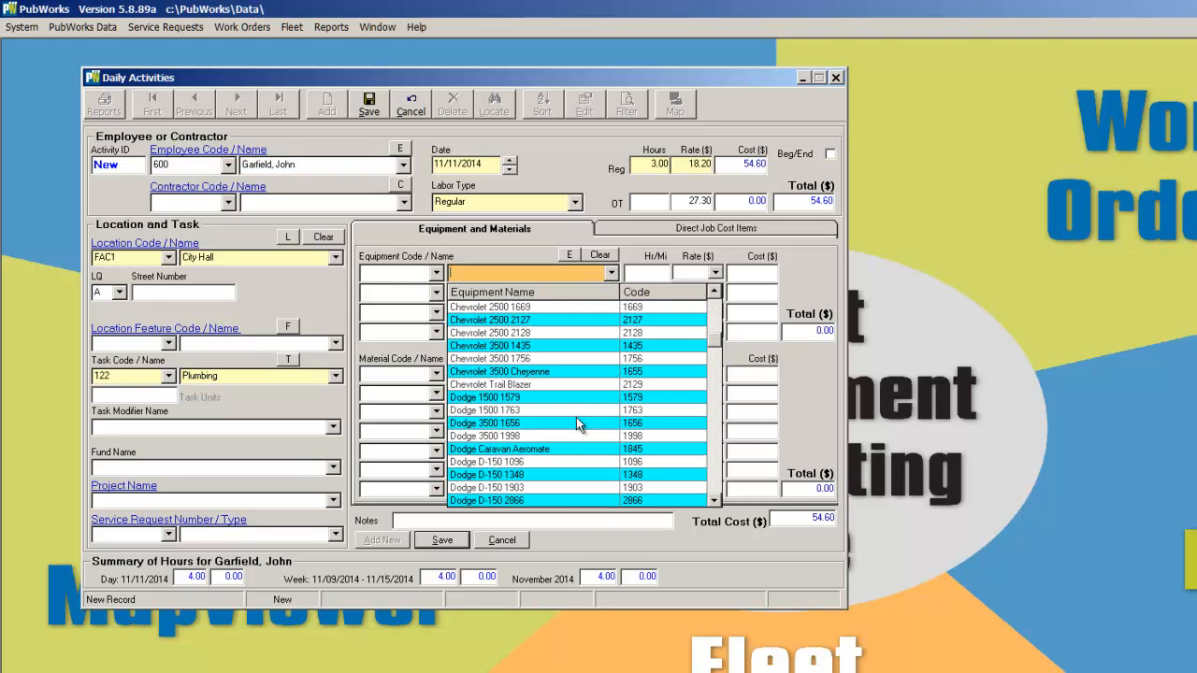
pyautogui.click(471, 397)
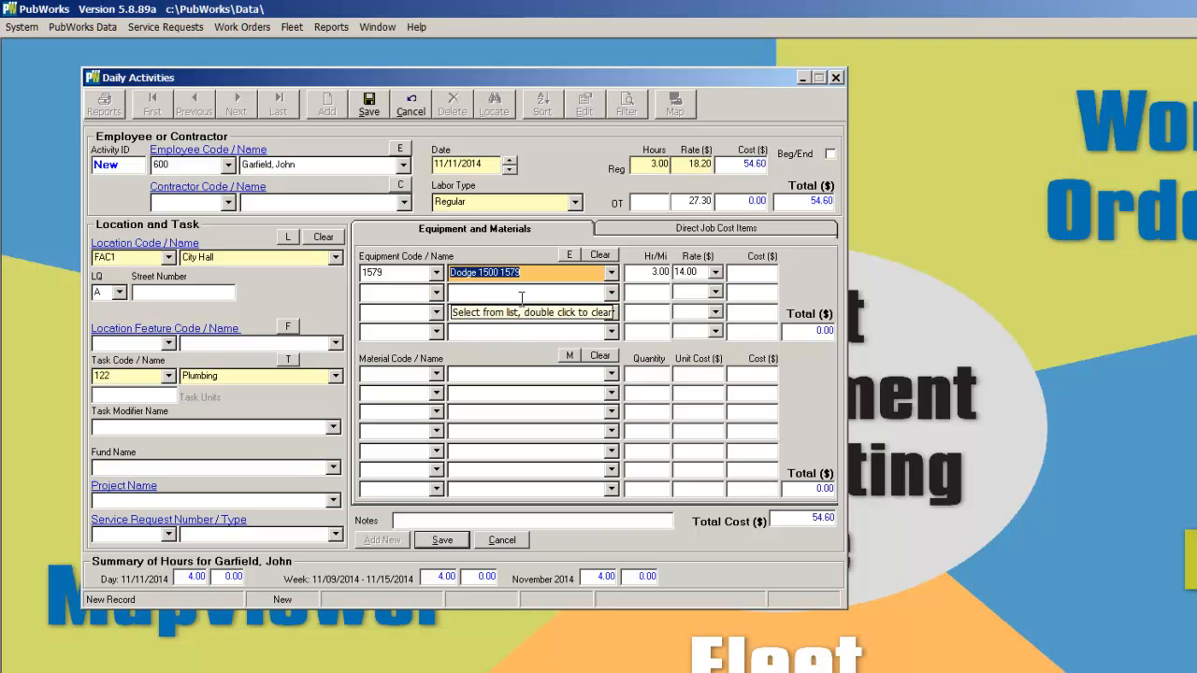
# Add the material Plumbing - Miscellaneous Parts with a quantity of 1
pyautogui.click(505, 373)
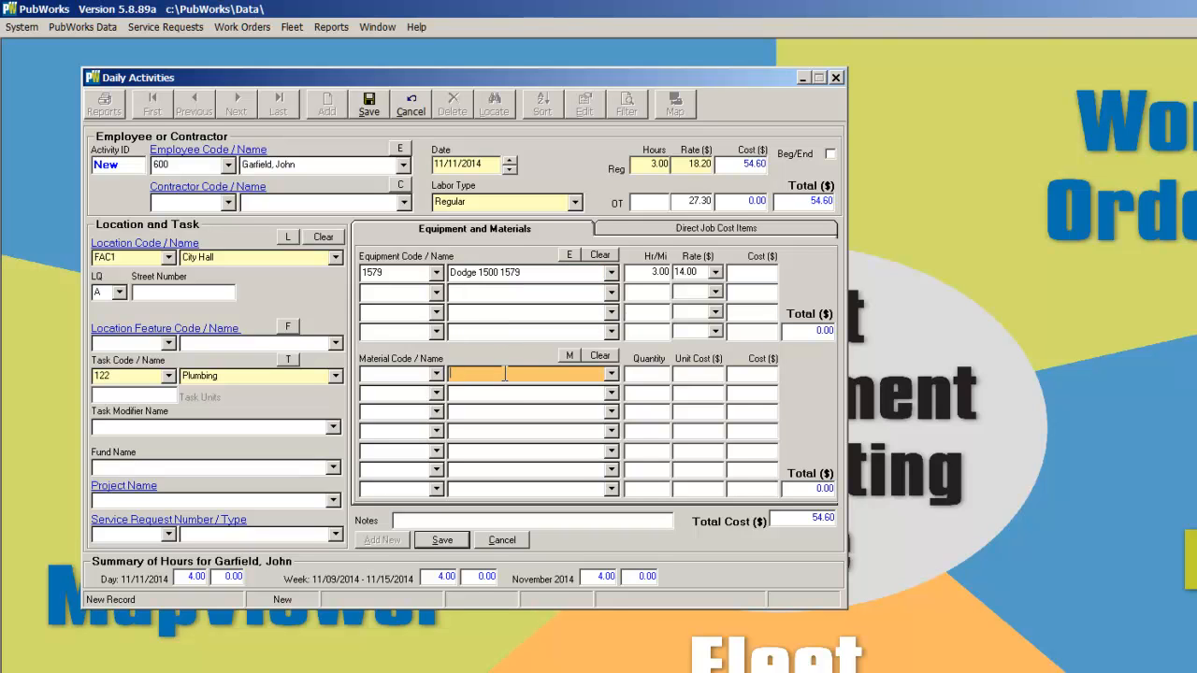
pyautogui.write('Plumbing - Miscellaneous Parts')
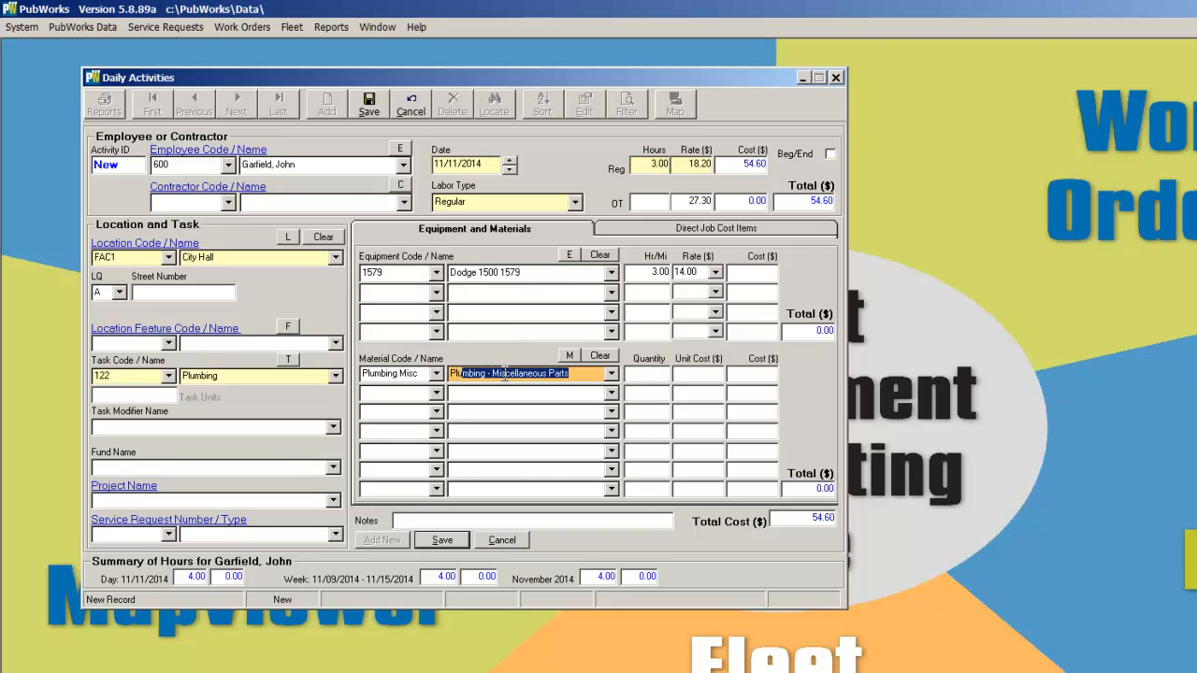
pyautogui.click(658, 373)
pyautogui.write('1')
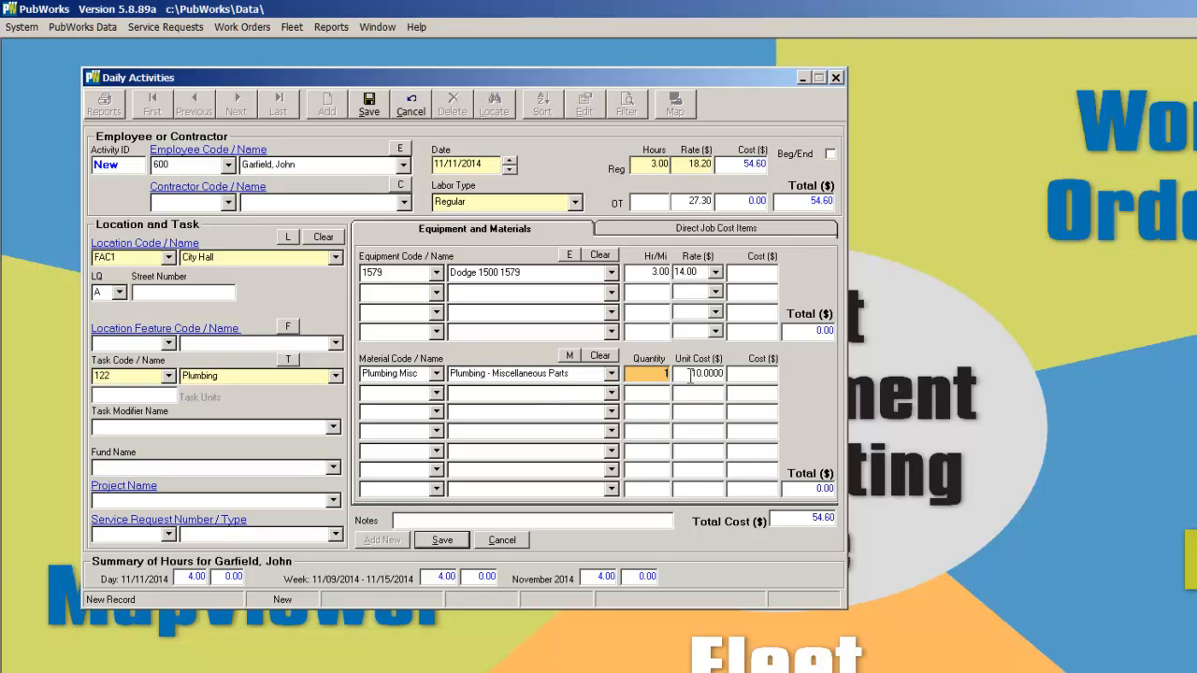
# Set the material's unit cost to 45.95 and save the activity record
pyautogui.press('Tab')
pyautogui.moveTo(689, 374); pyautogui.dragTo(723, 373)
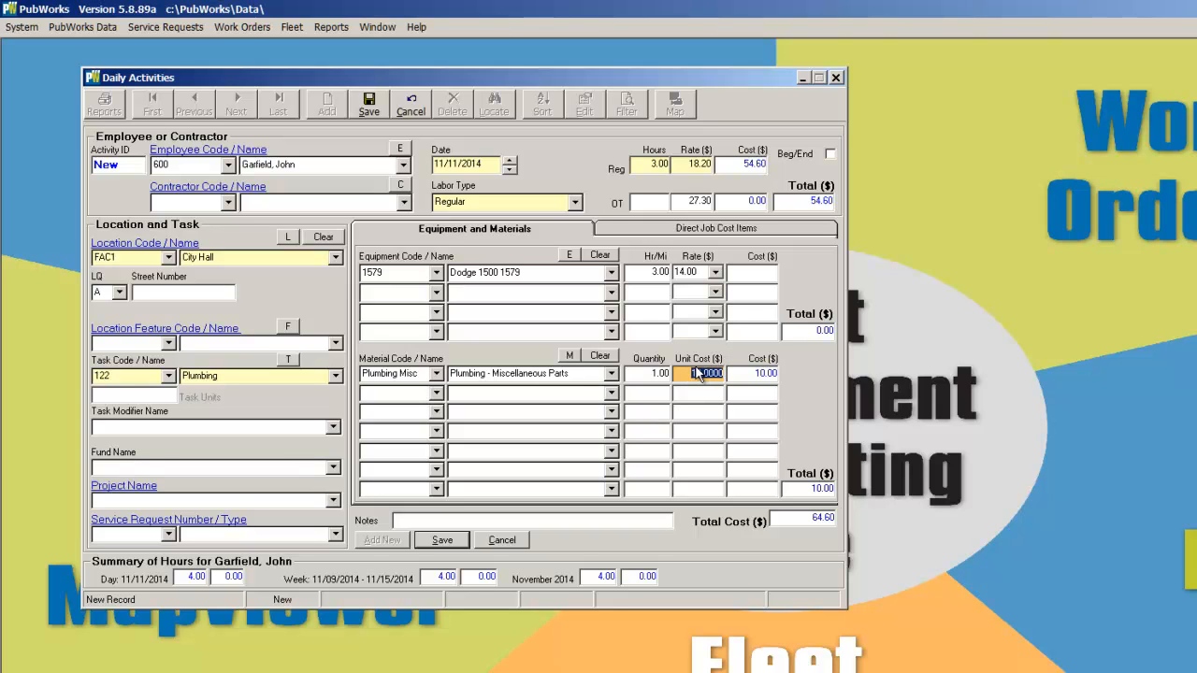
pyautogui.write('45.95')
pyautogui.click(442, 541)
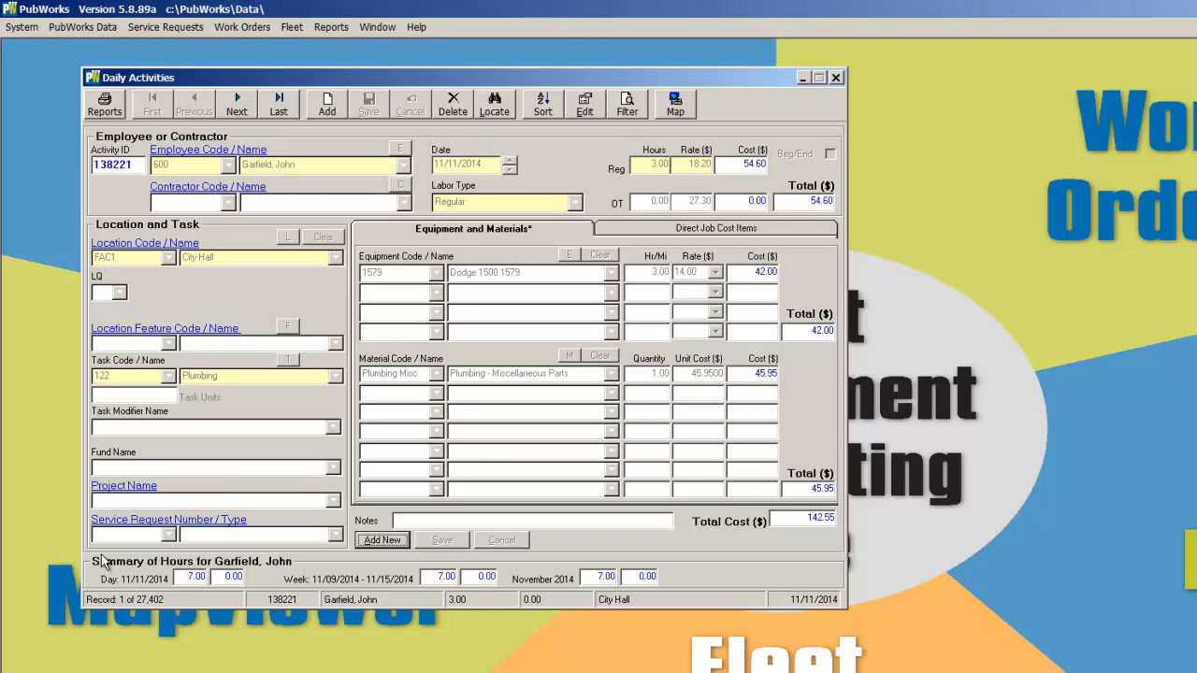
pyautogui.click(1146, 666)
pyautogui.moveTo(56, 529)
pyautogui.mouseDown()
pyautogui.moveTo(283, 630)
pyautogui.moveTo(708, 622)
pyautogui.mouseUp()
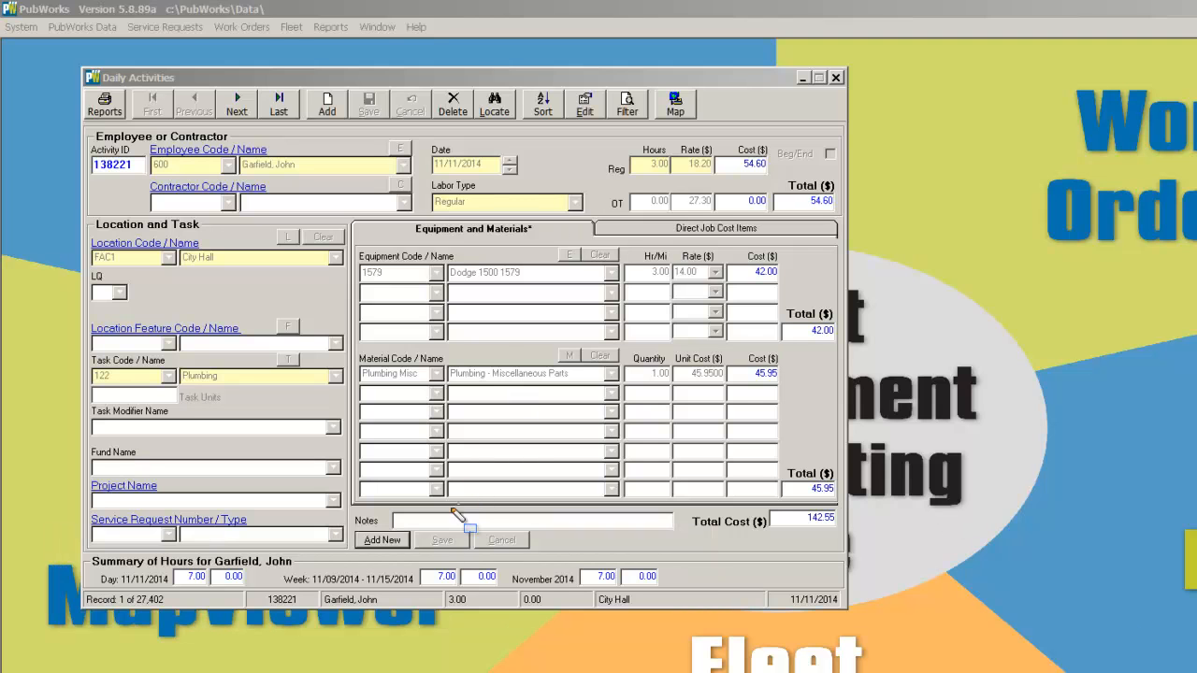
# Start another new activity entry and set its regular hours to 1
pyautogui.click(383, 541)
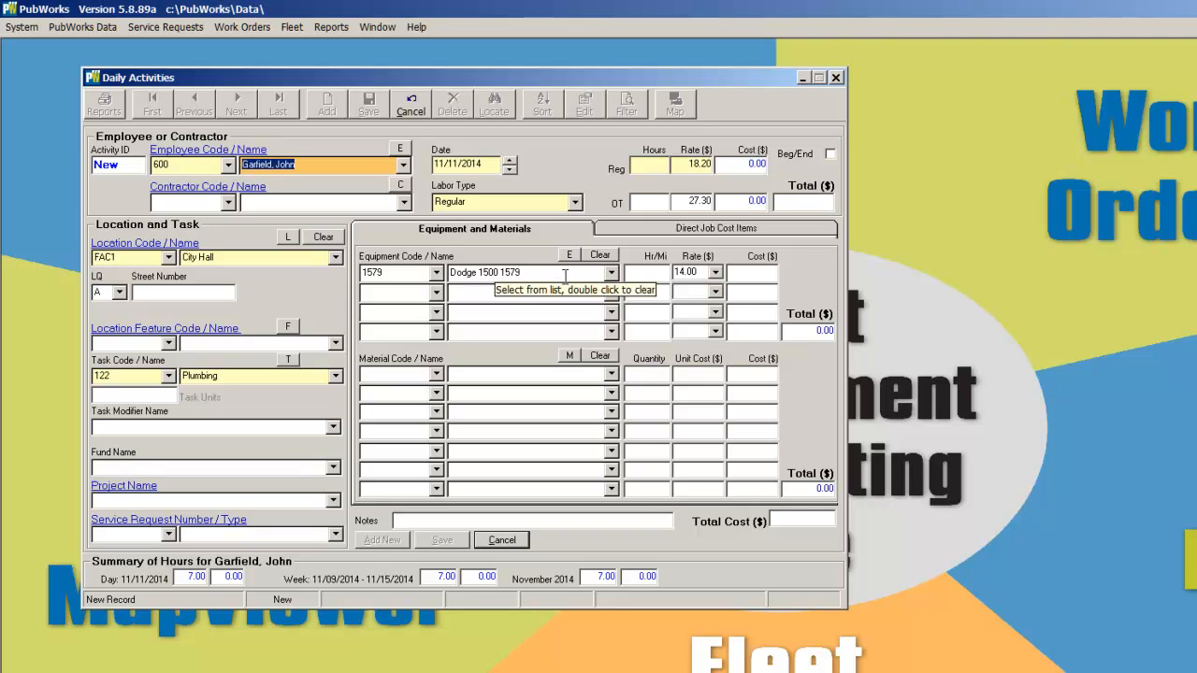
pyautogui.click(664, 165)
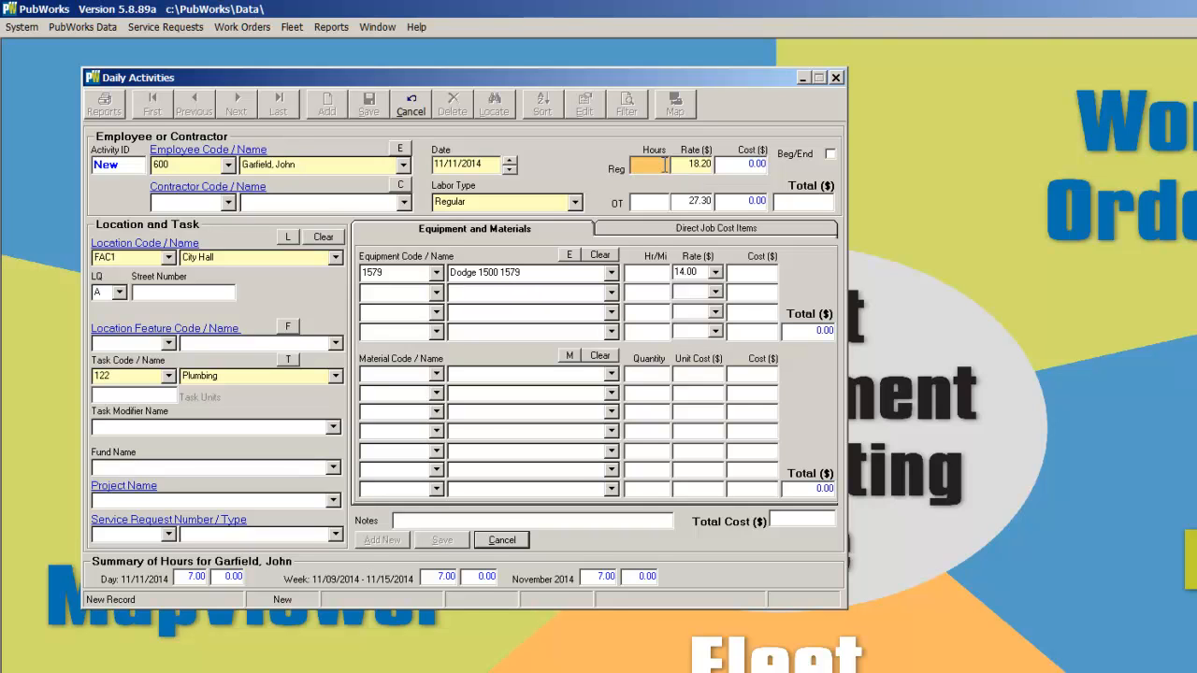
pyautogui.write('1')
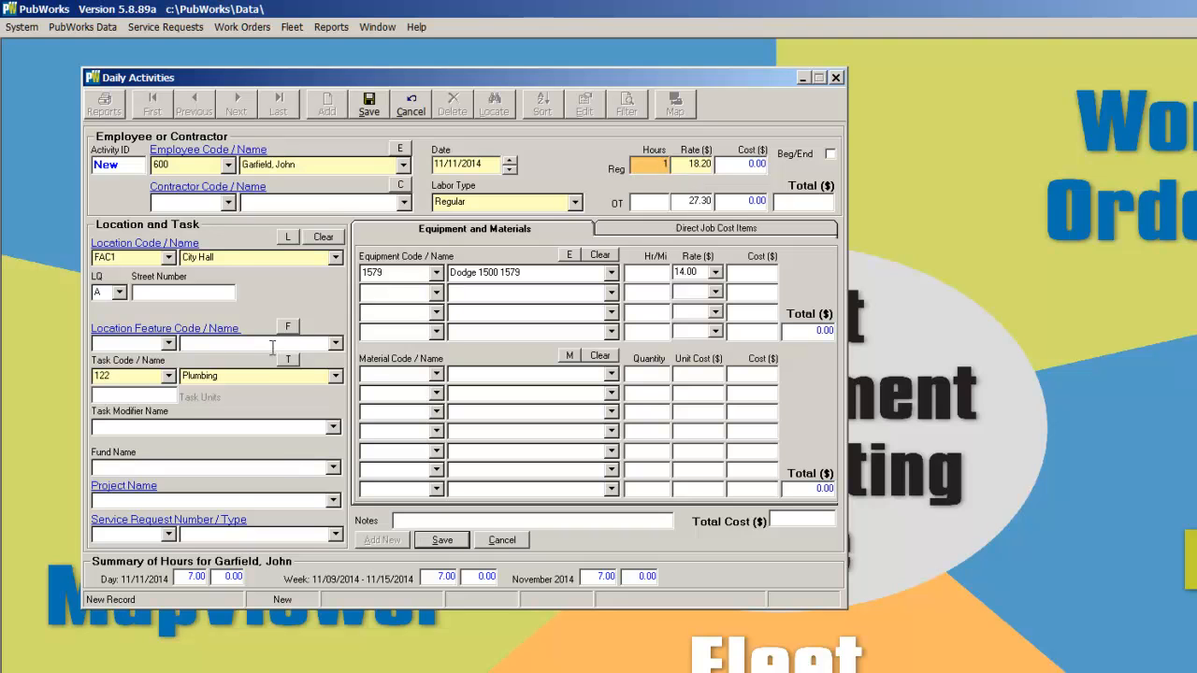
# Change the activity's task to Electrical and save the record
pyautogui.click(335, 376)
pyautogui.scroll(10, 327, 467)
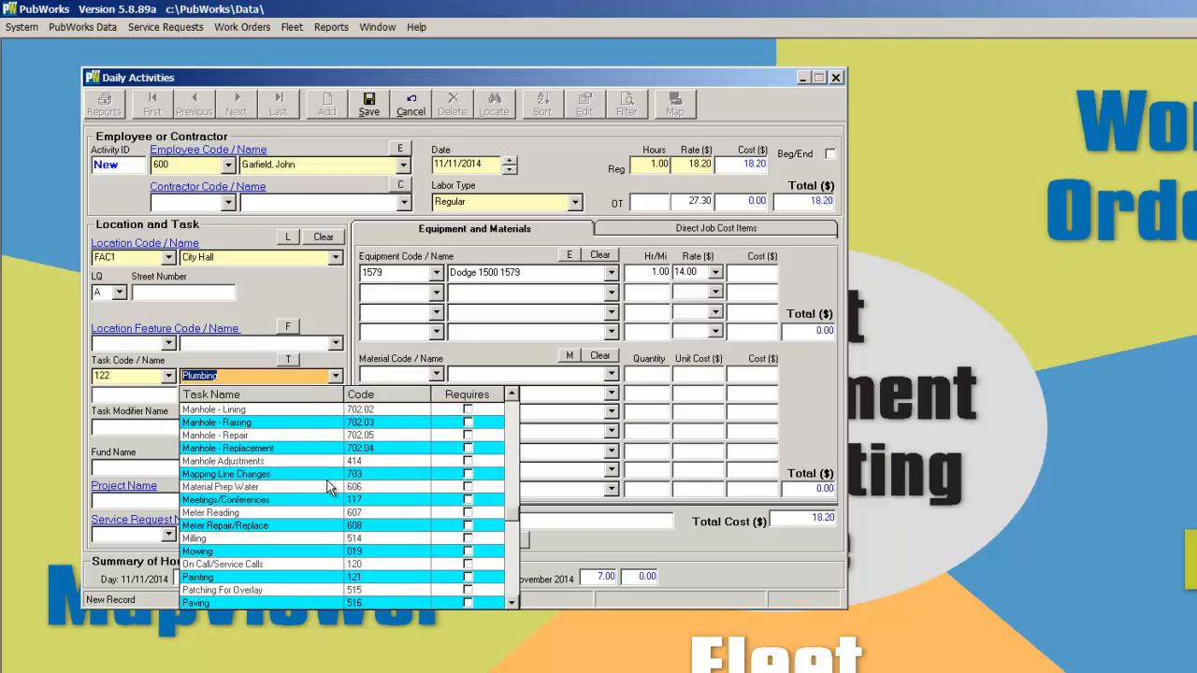
pyautogui.scroll(6, 329, 487)
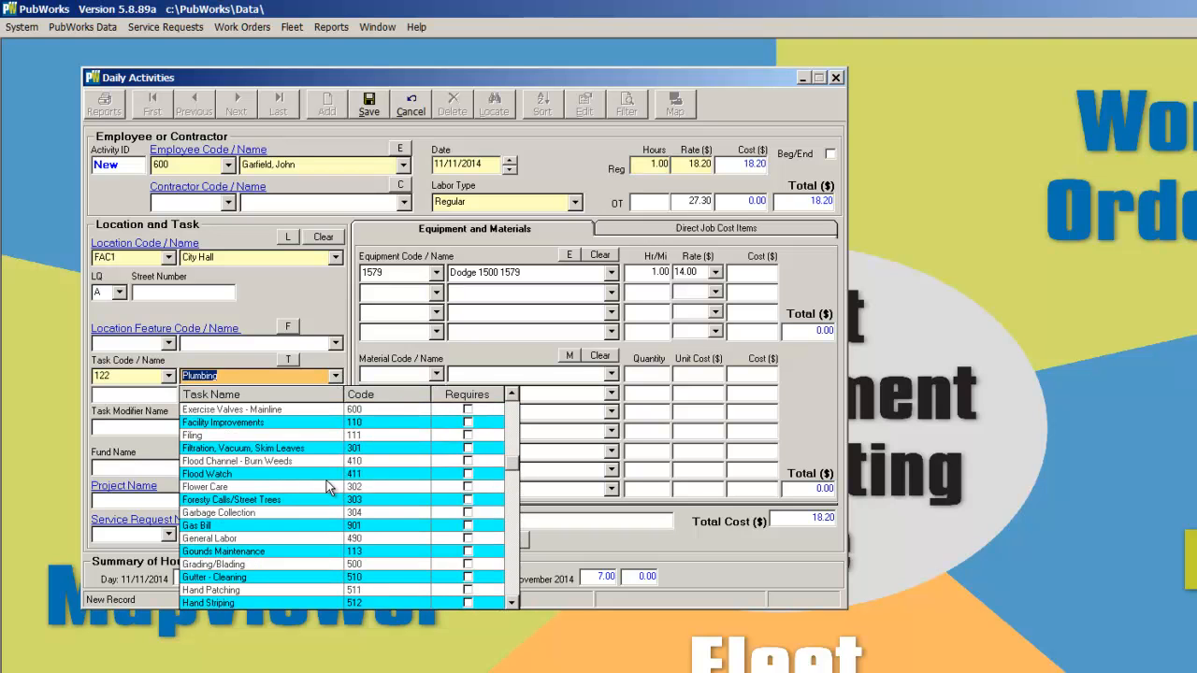
pyautogui.scroll(2, 329, 487)
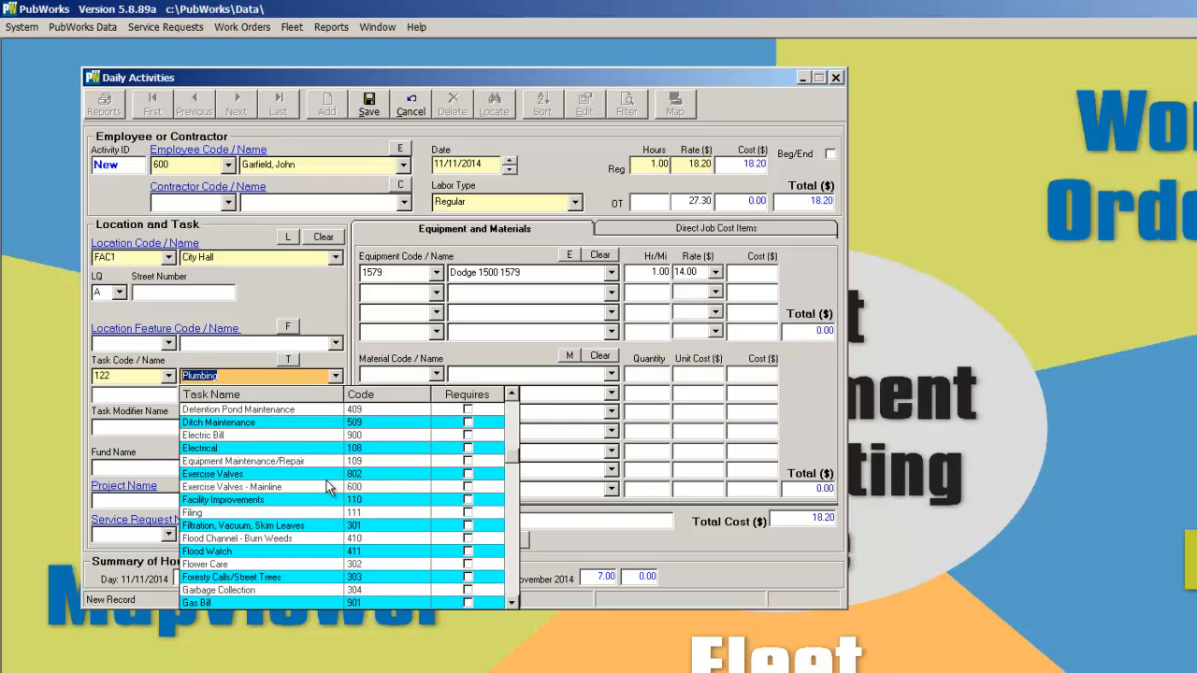
pyautogui.click(224, 449)
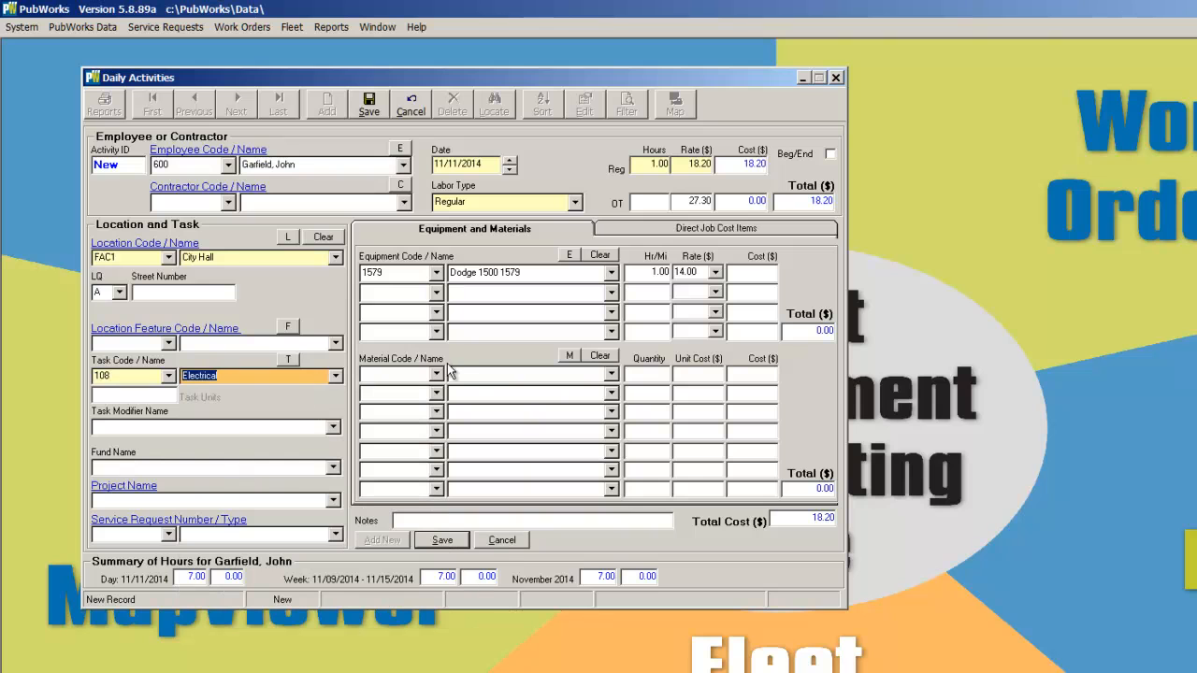
pyautogui.click(441, 541)
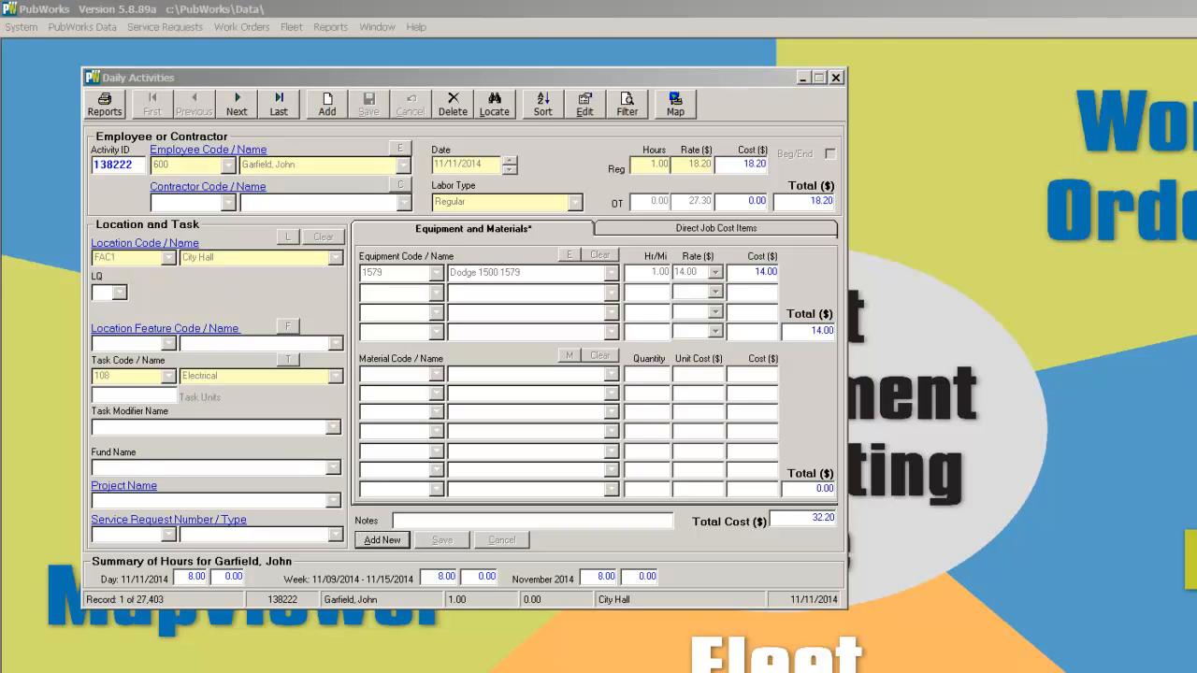
pyautogui.moveTo(75, 551); pyautogui.dragTo(309, 628)
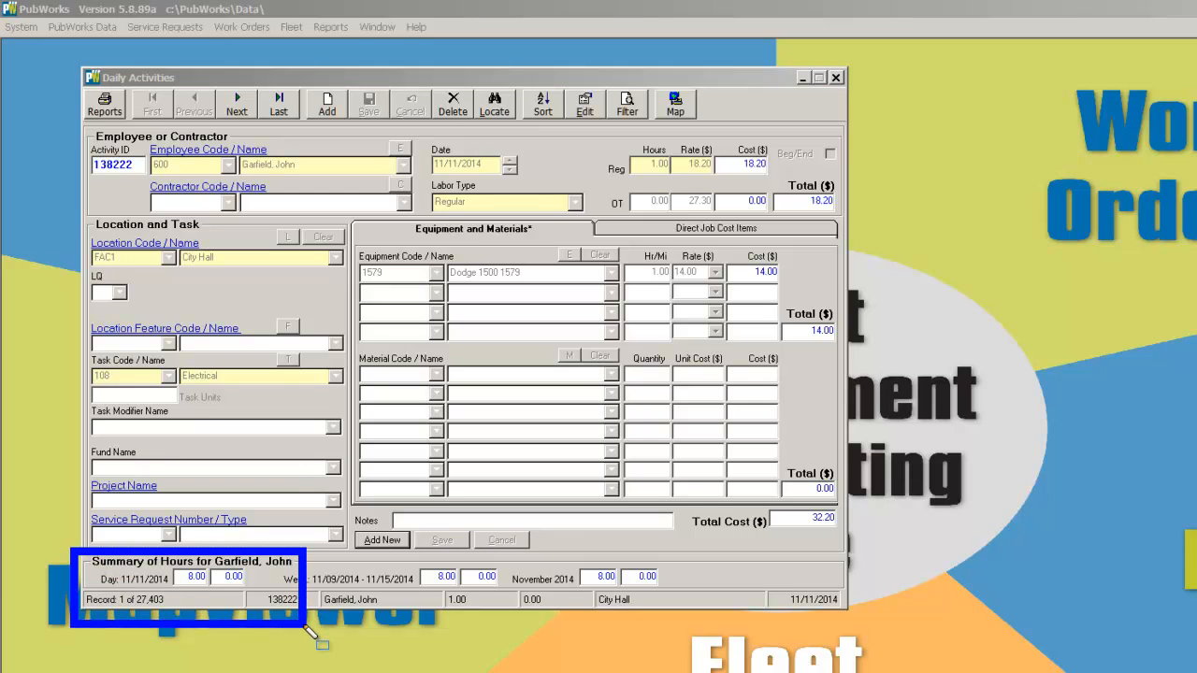
pyautogui.press('Escape')
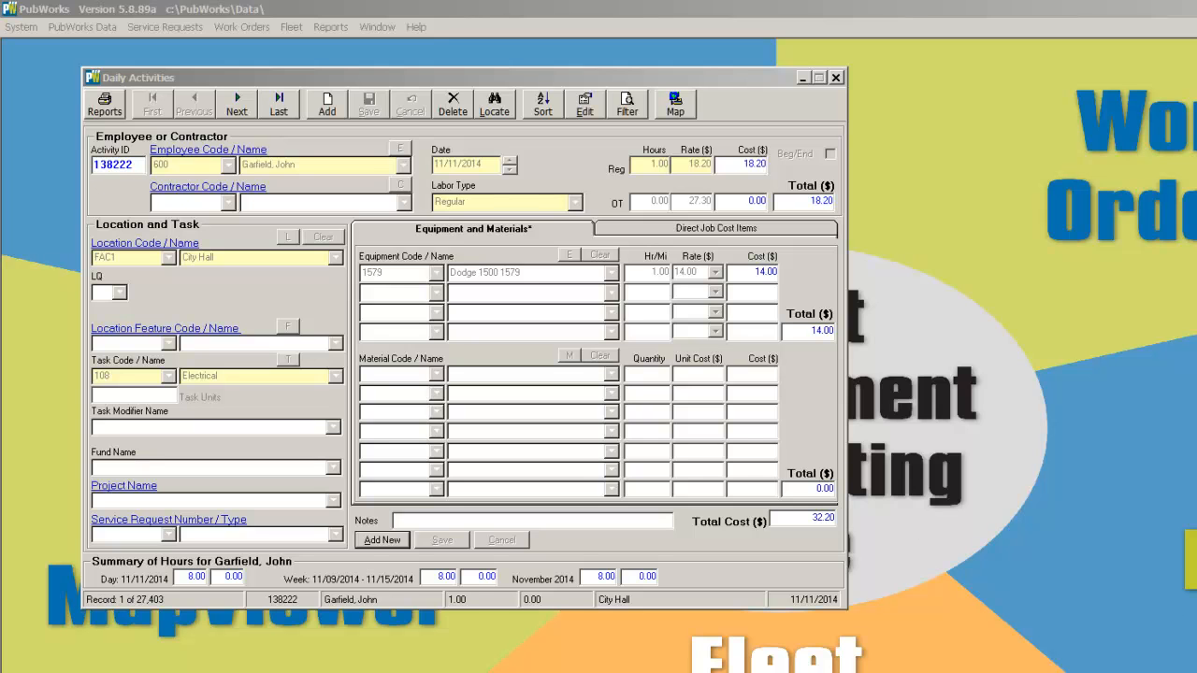
pyautogui.moveTo(73, 140)
pyautogui.mouseDown()
pyautogui.moveTo(138, 185)
pyautogui.moveTo(168, 187)
pyautogui.mouseUp()
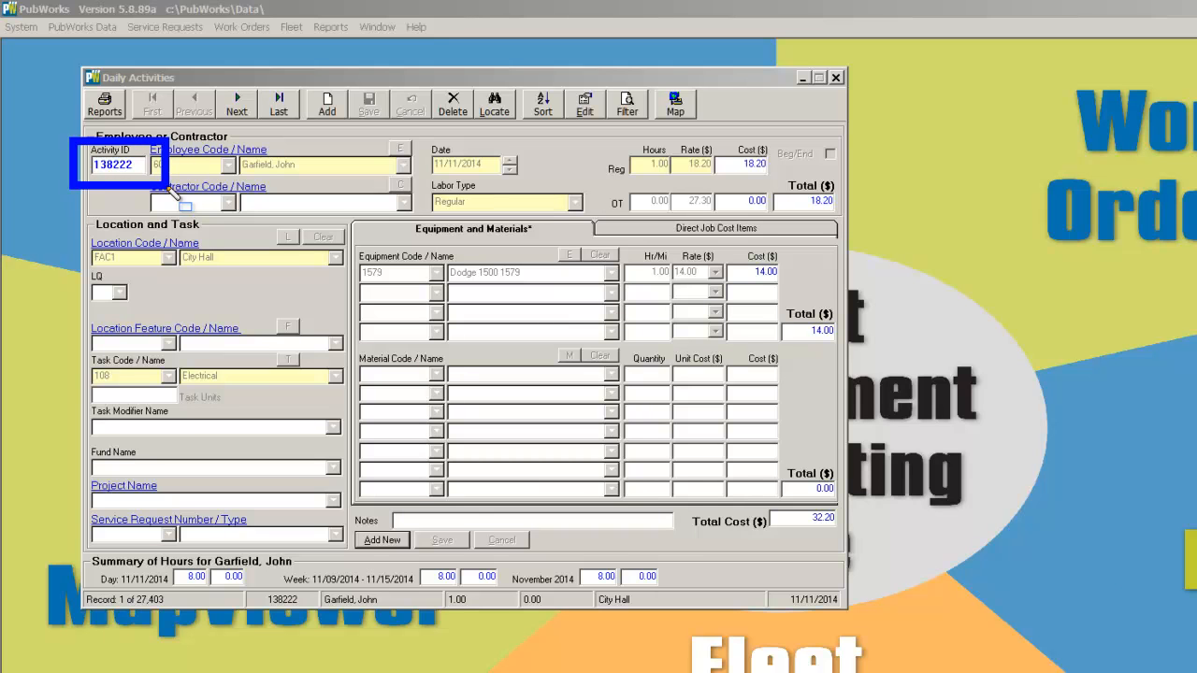
pyautogui.press('Escape')
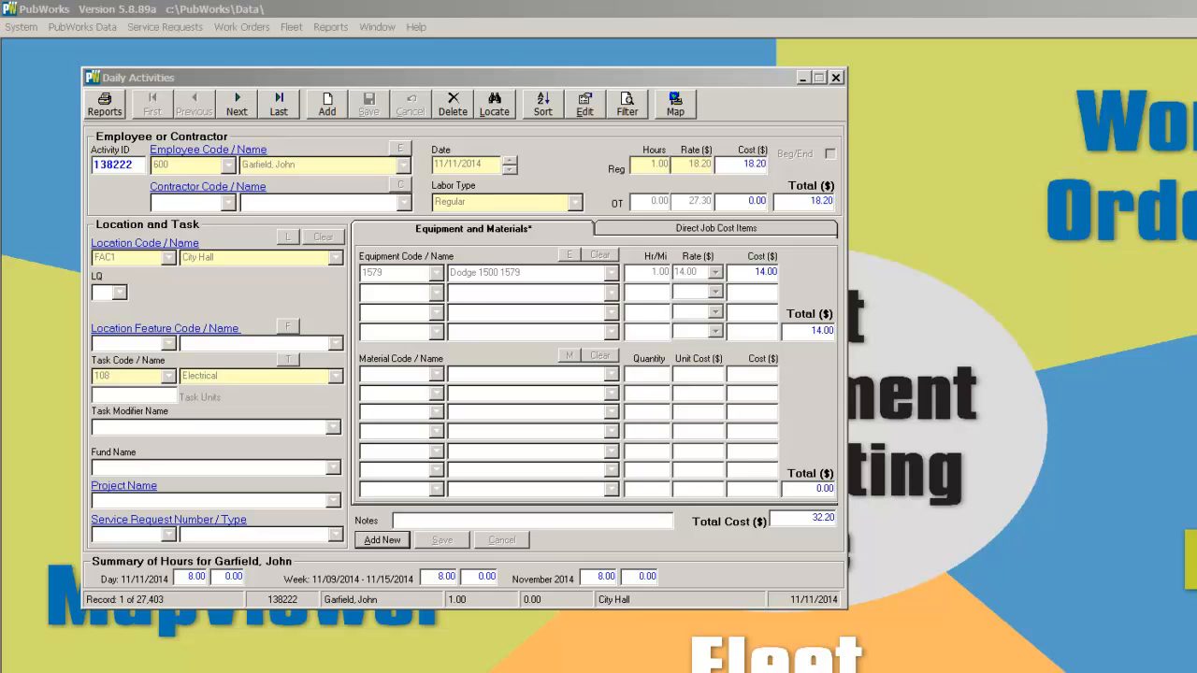
pyautogui.moveTo(546, 69)
pyautogui.mouseDown()
pyautogui.moveTo(568, 119)
pyautogui.moveTo(636, 145)
pyautogui.mouseUp()
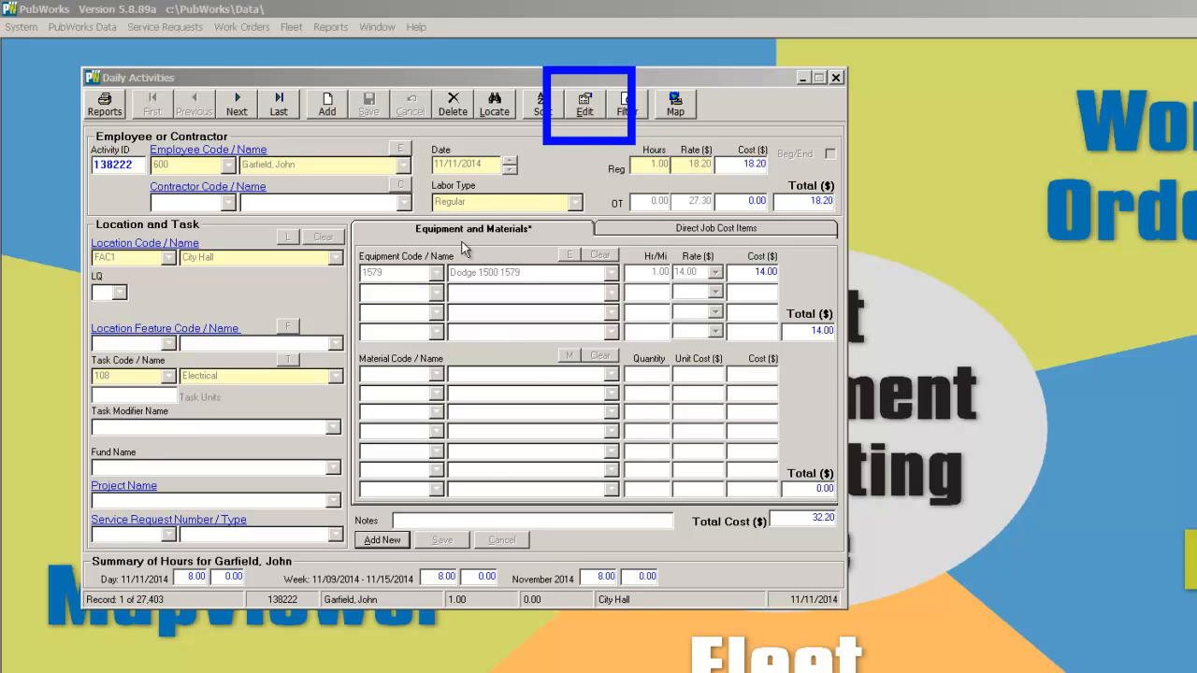
# Edit the saved activity, assign the project 2014 City Hall Electrical Upgrade, and save it
pyautogui.click(575, 106)
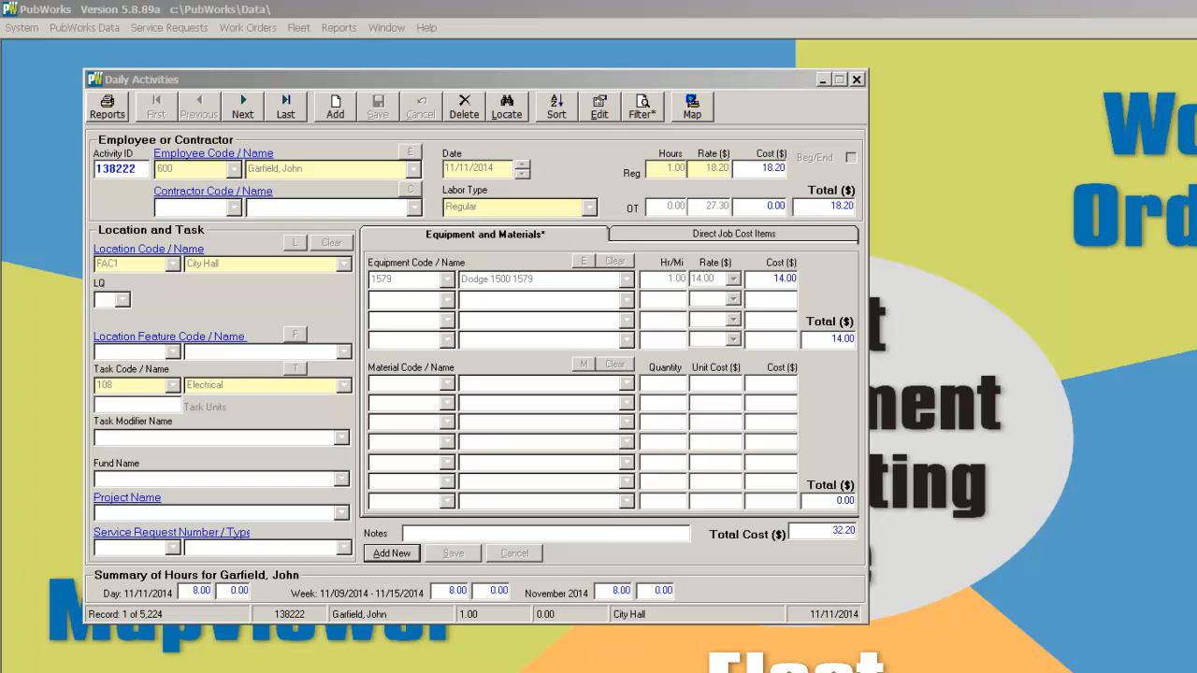
pyautogui.click(604, 113)
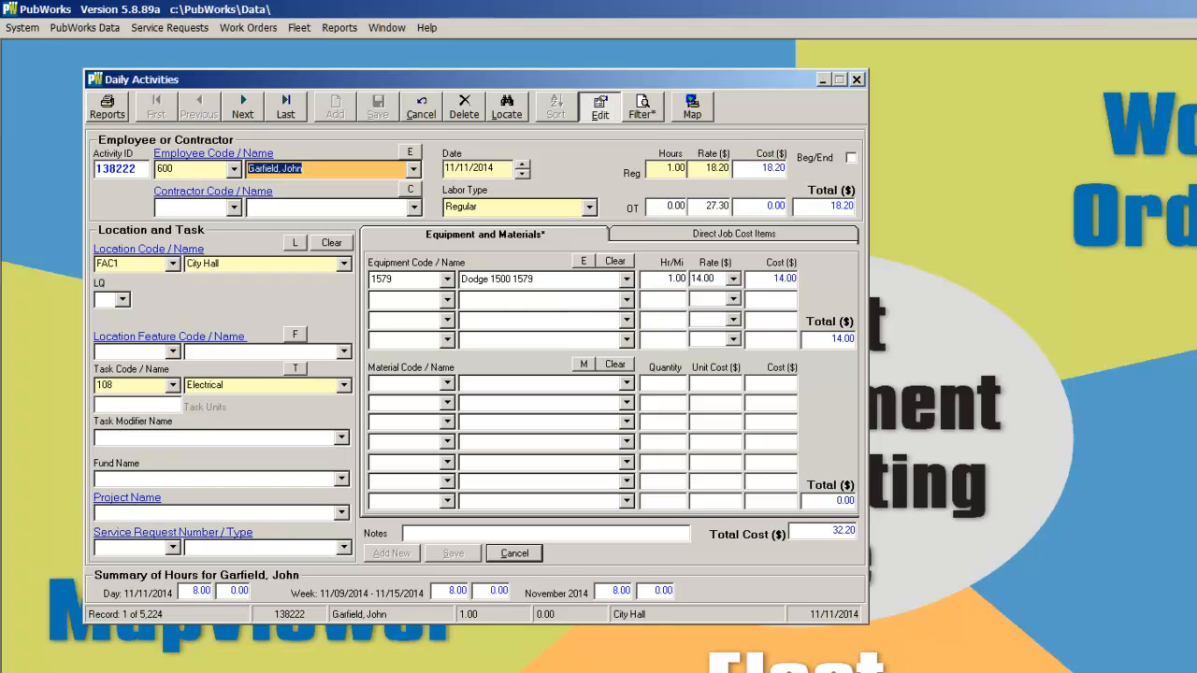
pyautogui.moveTo(45, 465)
pyautogui.mouseDown()
pyautogui.moveTo(243, 567)
pyautogui.moveTo(386, 606)
pyautogui.mouseUp()
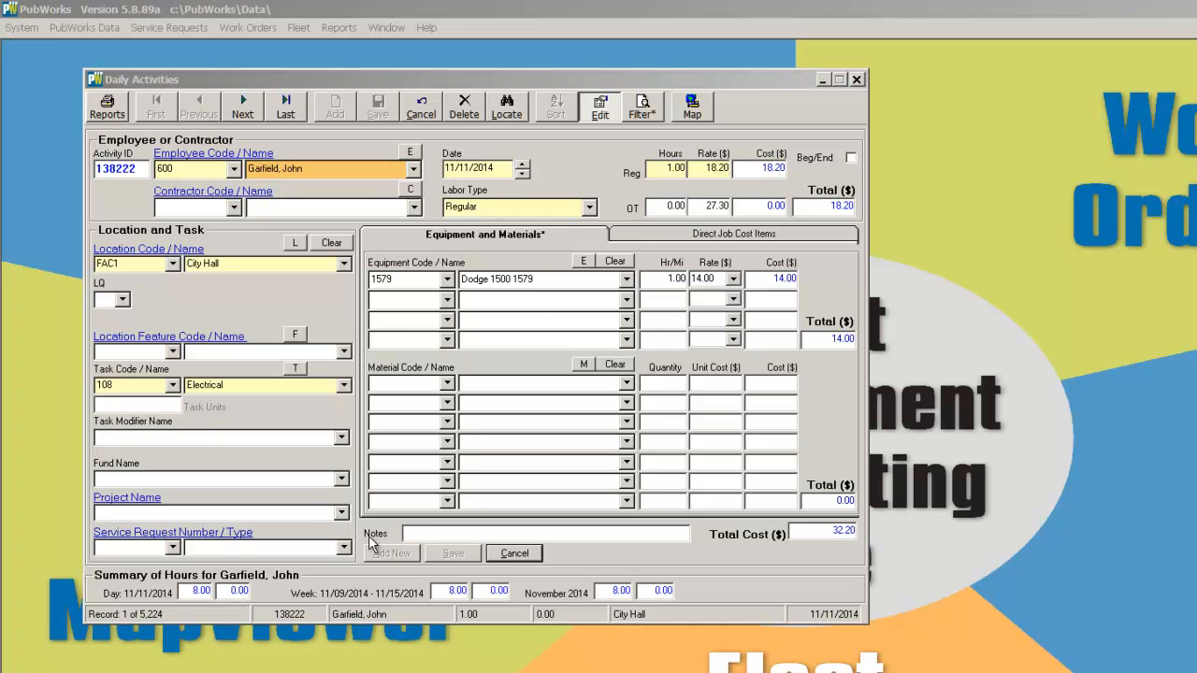
pyautogui.click(341, 512)
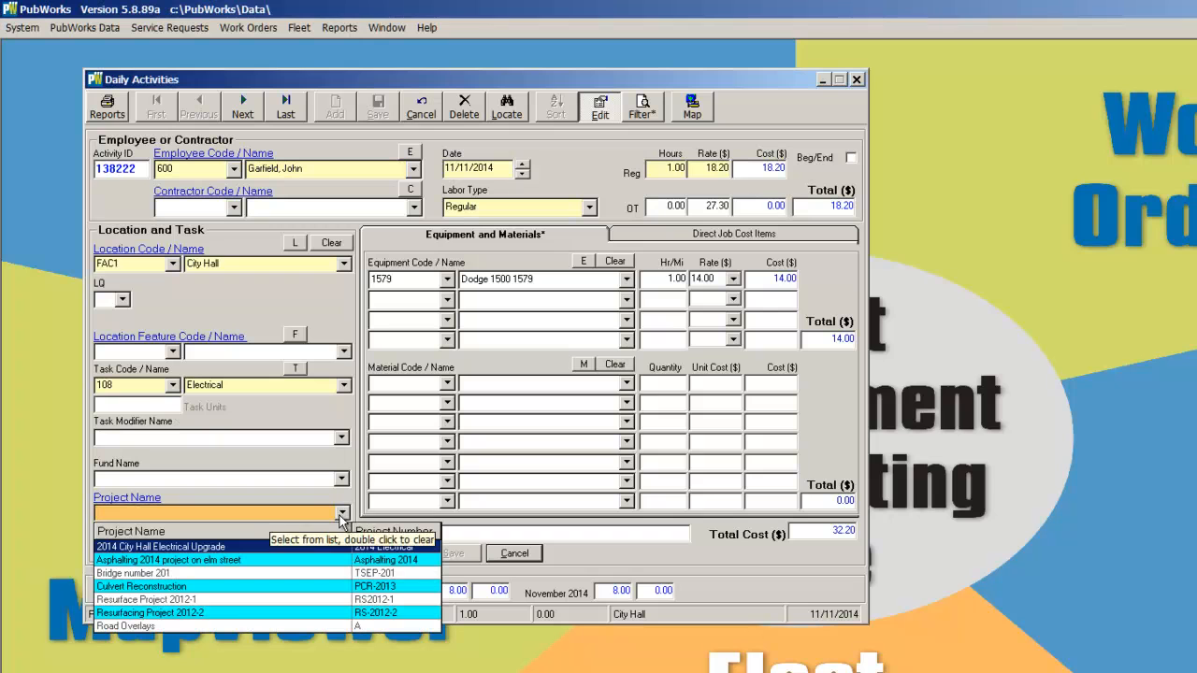
pyautogui.click(186, 548)
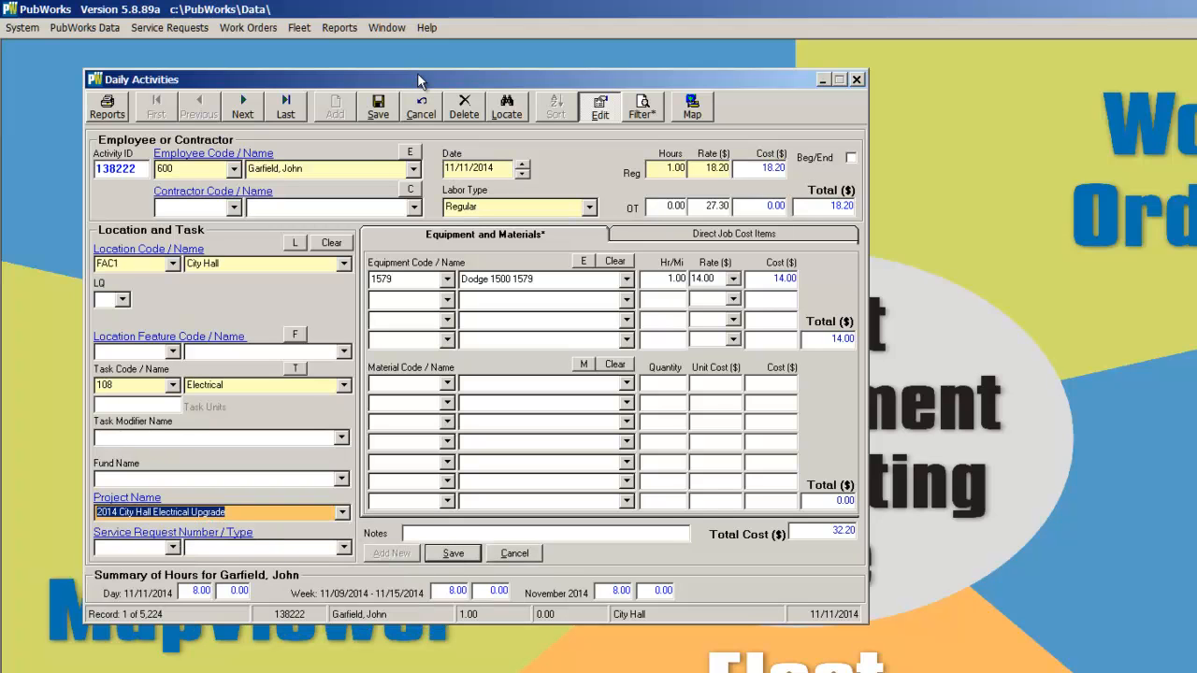
pyautogui.click(379, 105)
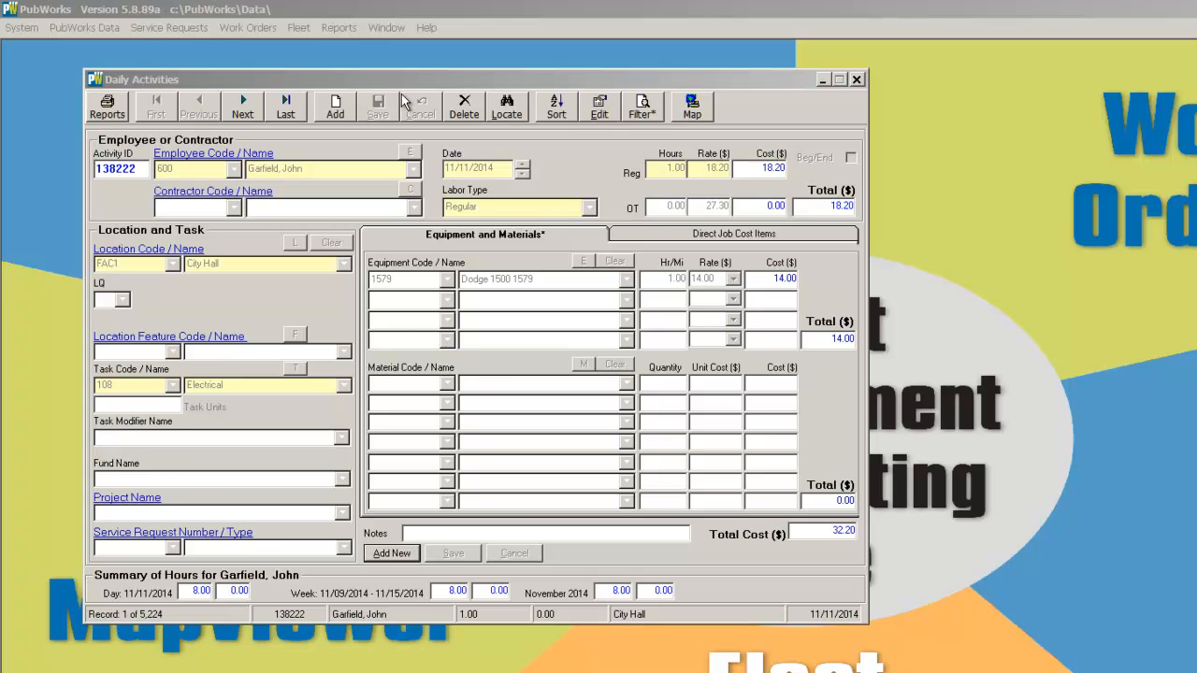
# Close the Daily Activities window and reopen it from the PubWorks Data menu
pyautogui.click(855, 79)
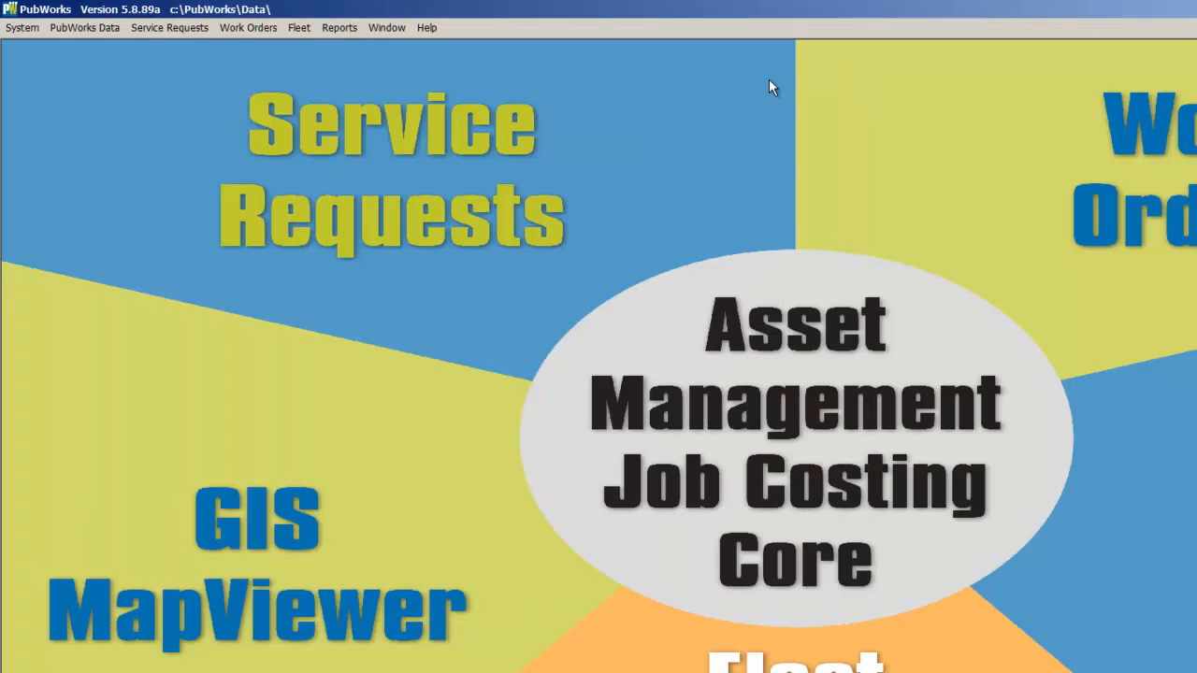
pyautogui.click(100, 29)
pyautogui.click(111, 49)
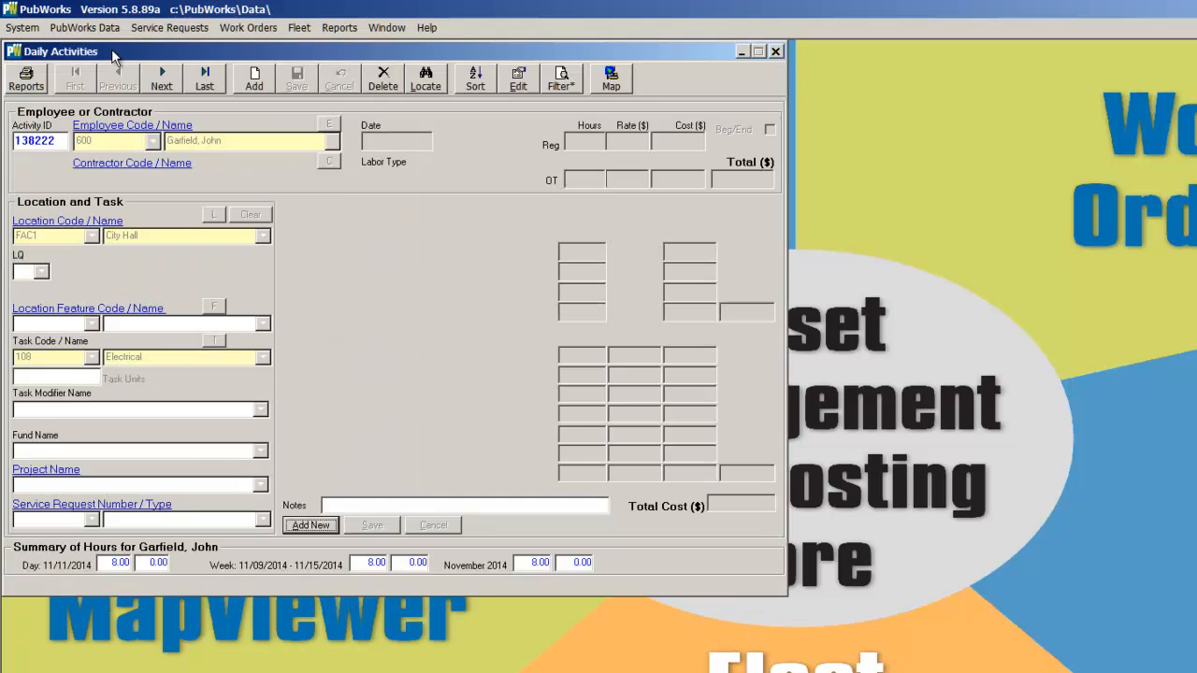
pyautogui.moveTo(133, 47); pyautogui.dragTo(323, 125)
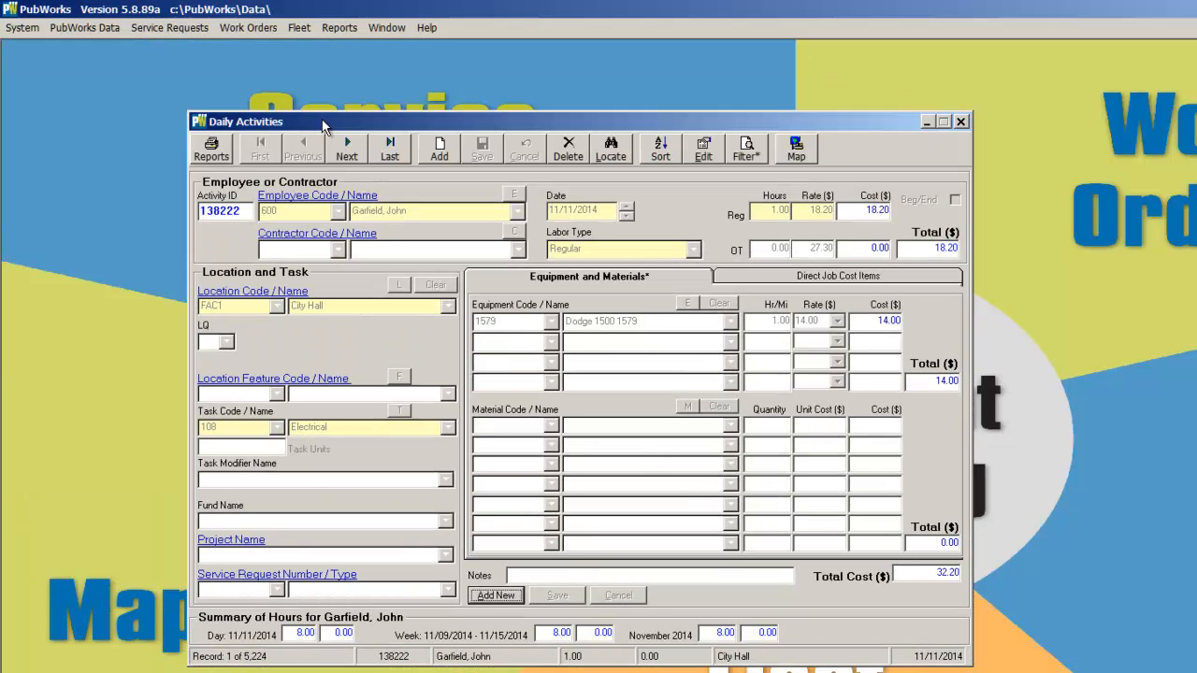
# Start a new activity entry and enter service request number 1712
pyautogui.click(443, 151)
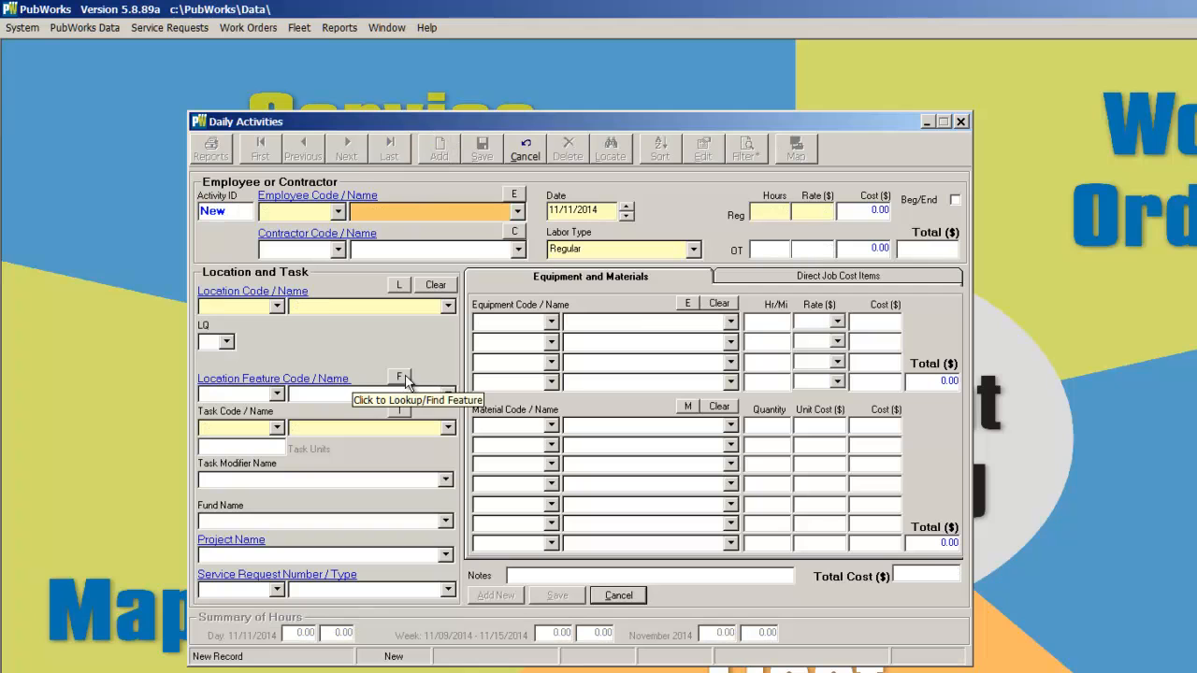
pyautogui.click(245, 591)
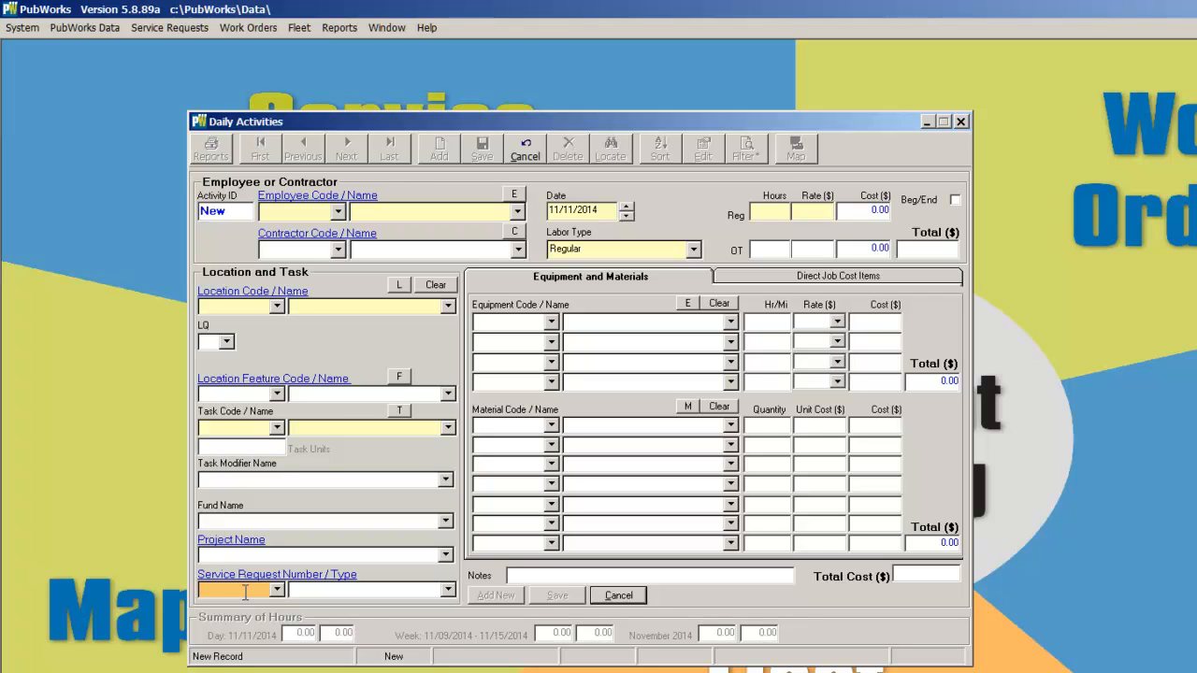
pyautogui.write('1712')
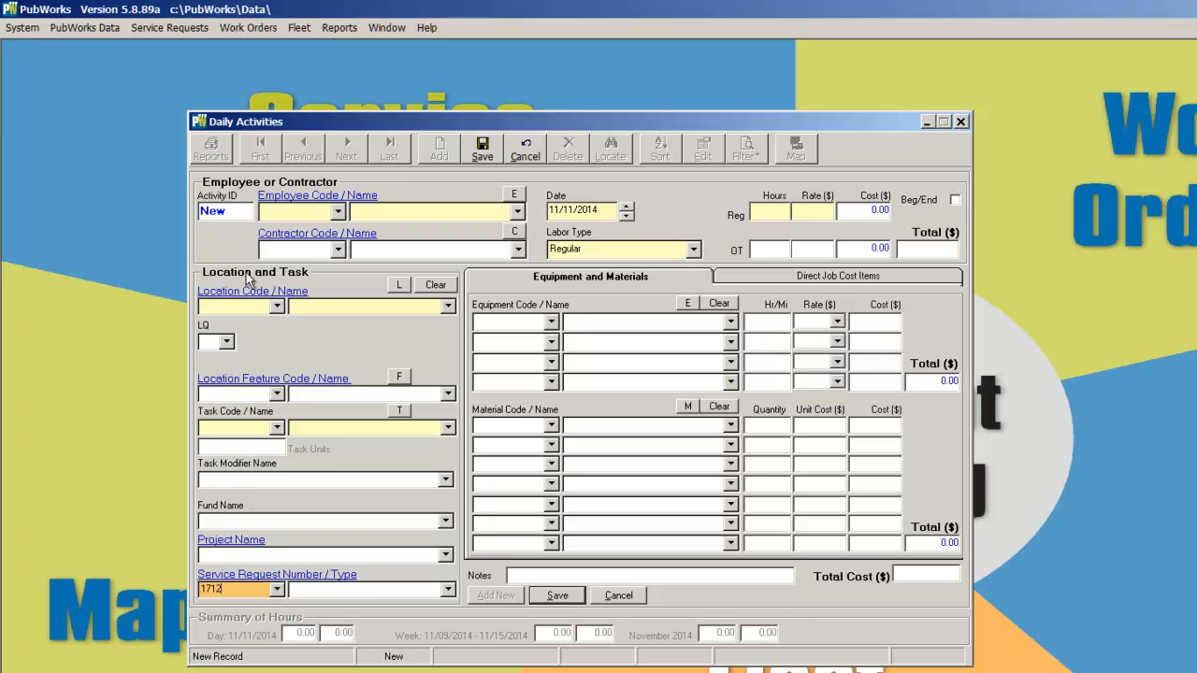
# Select the employee by name and set the regular hours to 1
pyautogui.click(382, 211)
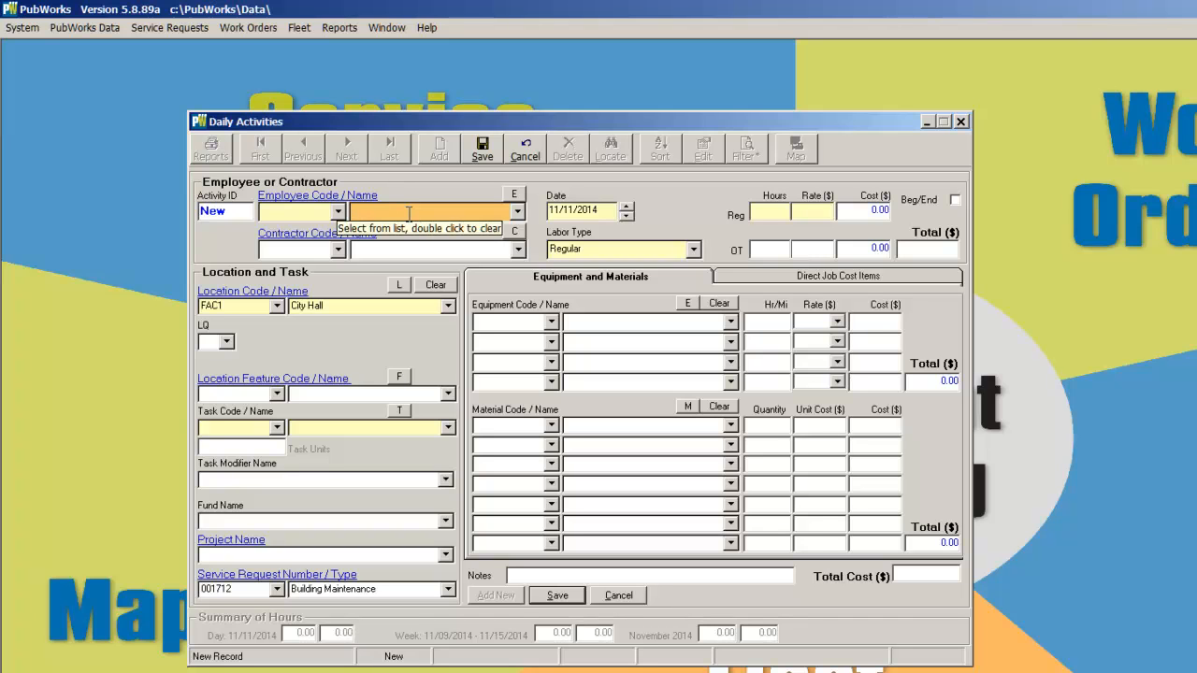
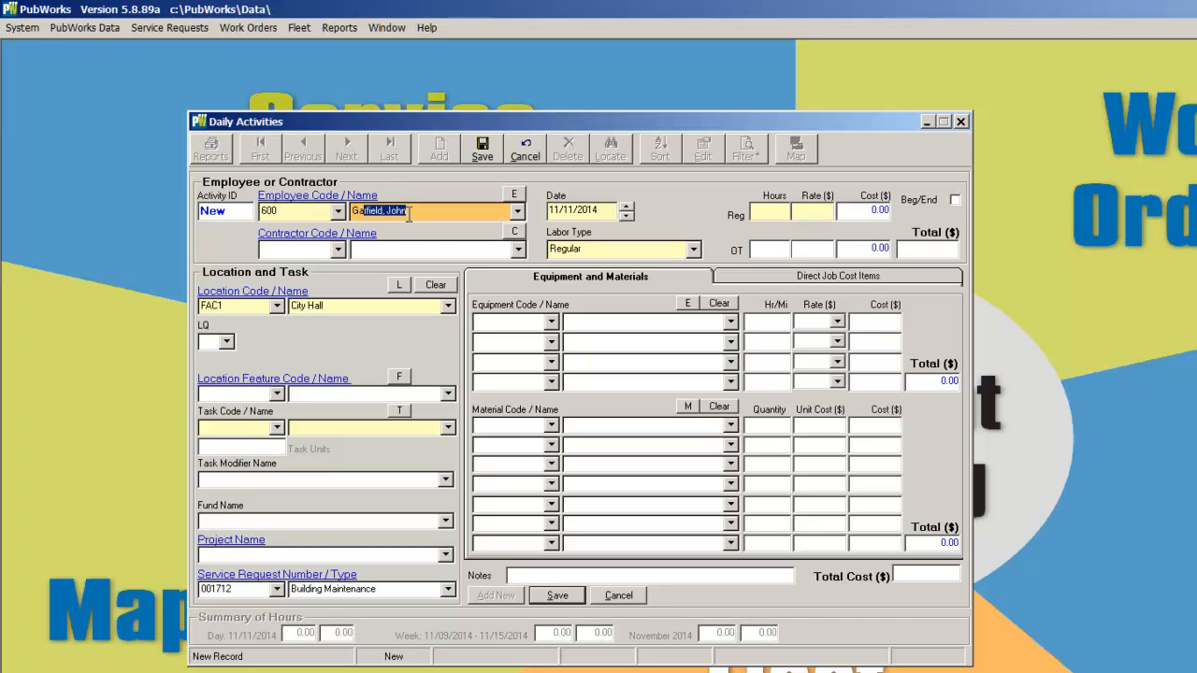
pyautogui.click(783, 216)
pyautogui.write('1')
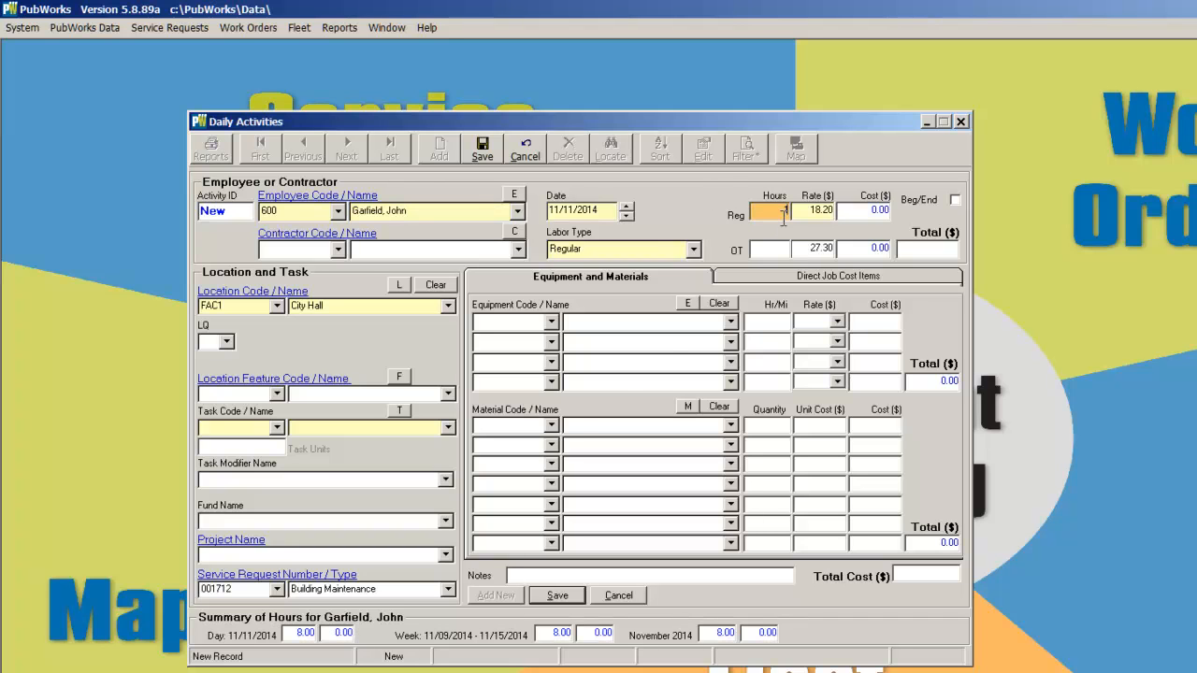
# Set the task to Electrical and save the activity record
pyautogui.click(448, 429)
pyautogui.write('Electric Bill')
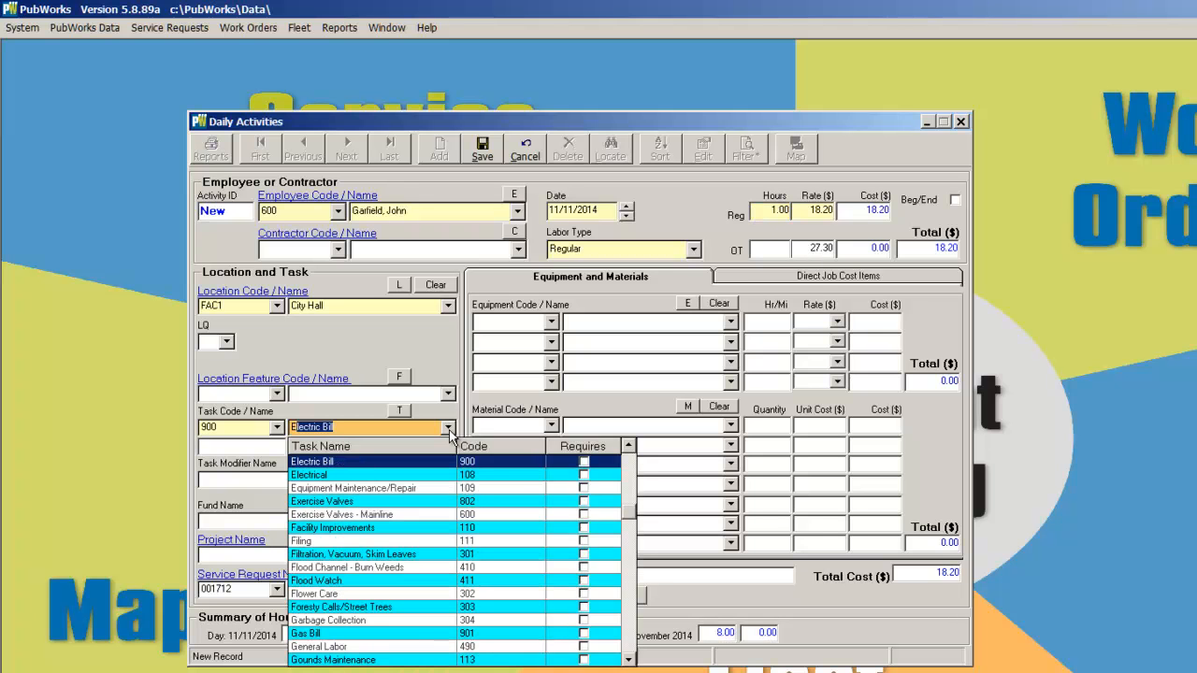
pyautogui.click(419, 475)
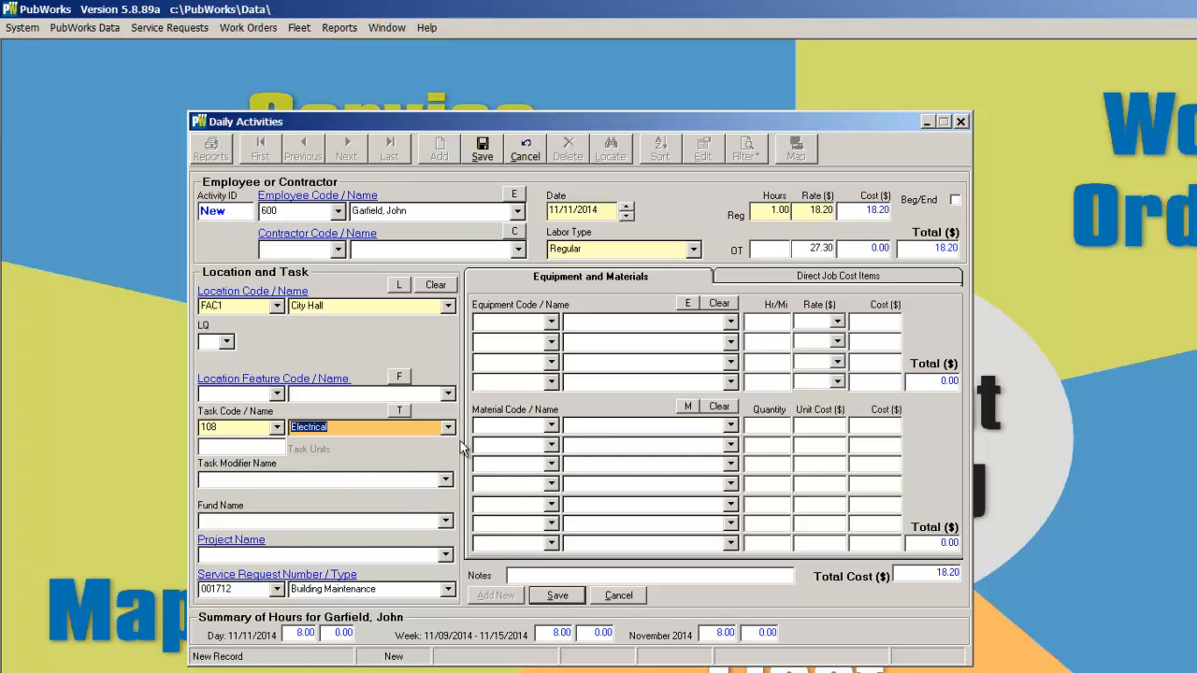
pyautogui.click(480, 147)
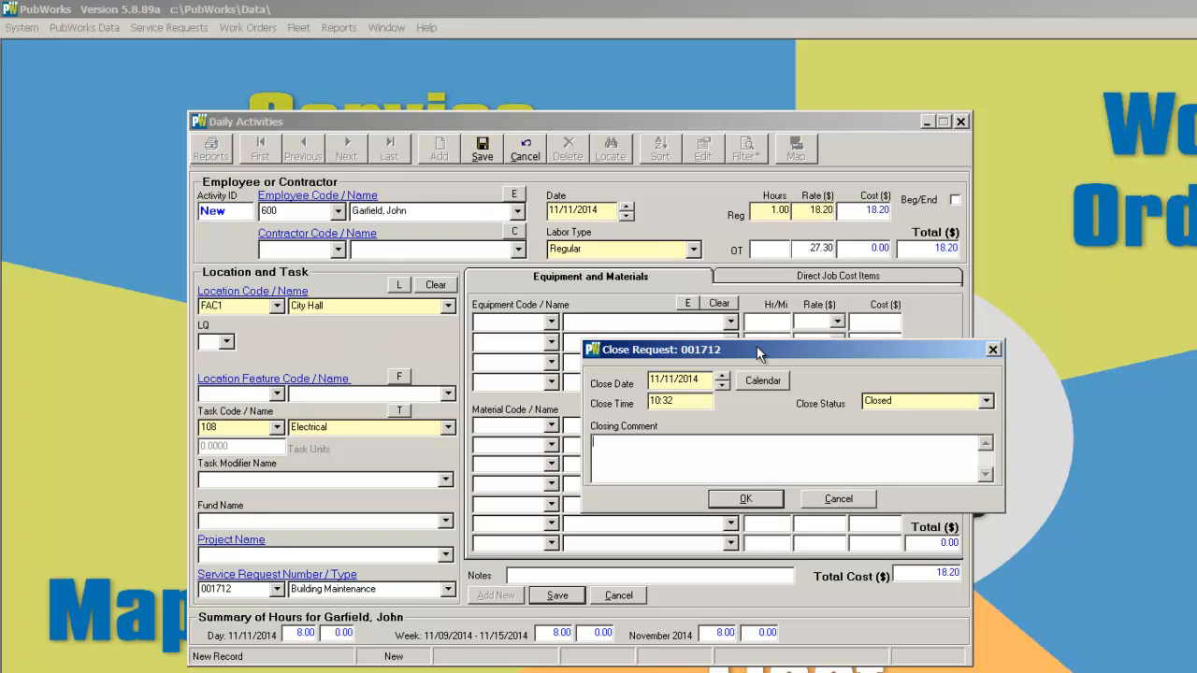
# Close service request 001712 with the closing comment "Electrical Work was done"
pyautogui.moveTo(759, 354); pyautogui.dragTo(676, 342)
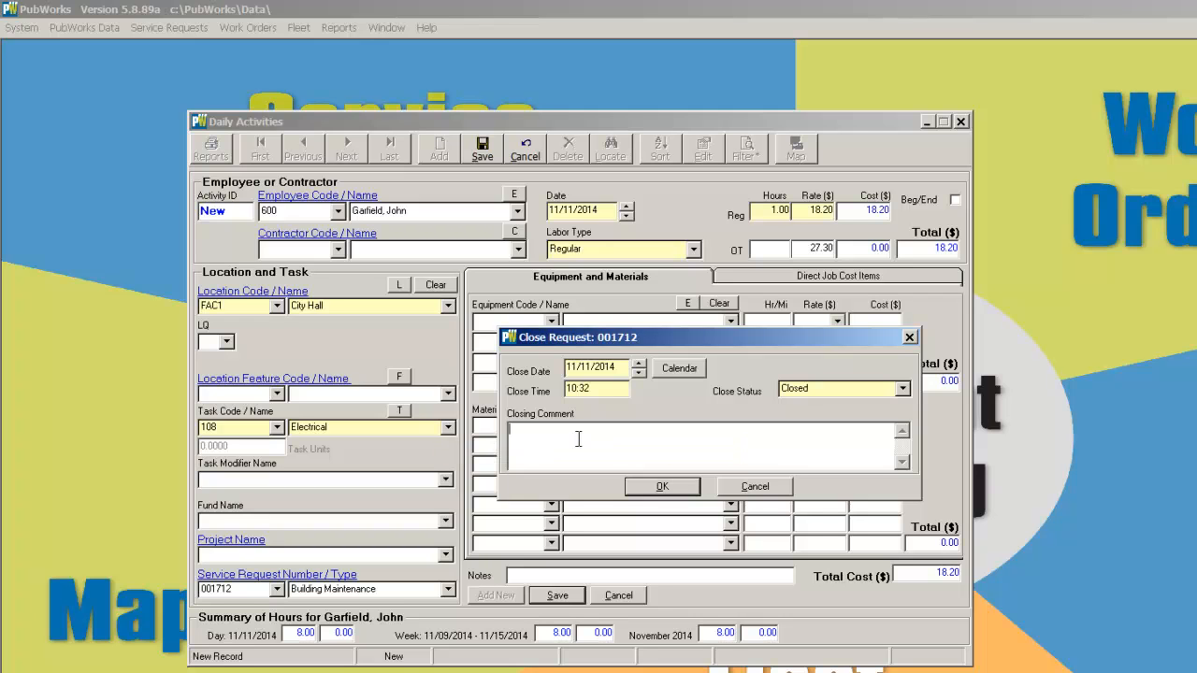
pyautogui.write('Electrical Work was done')
pyautogui.click(663, 490)
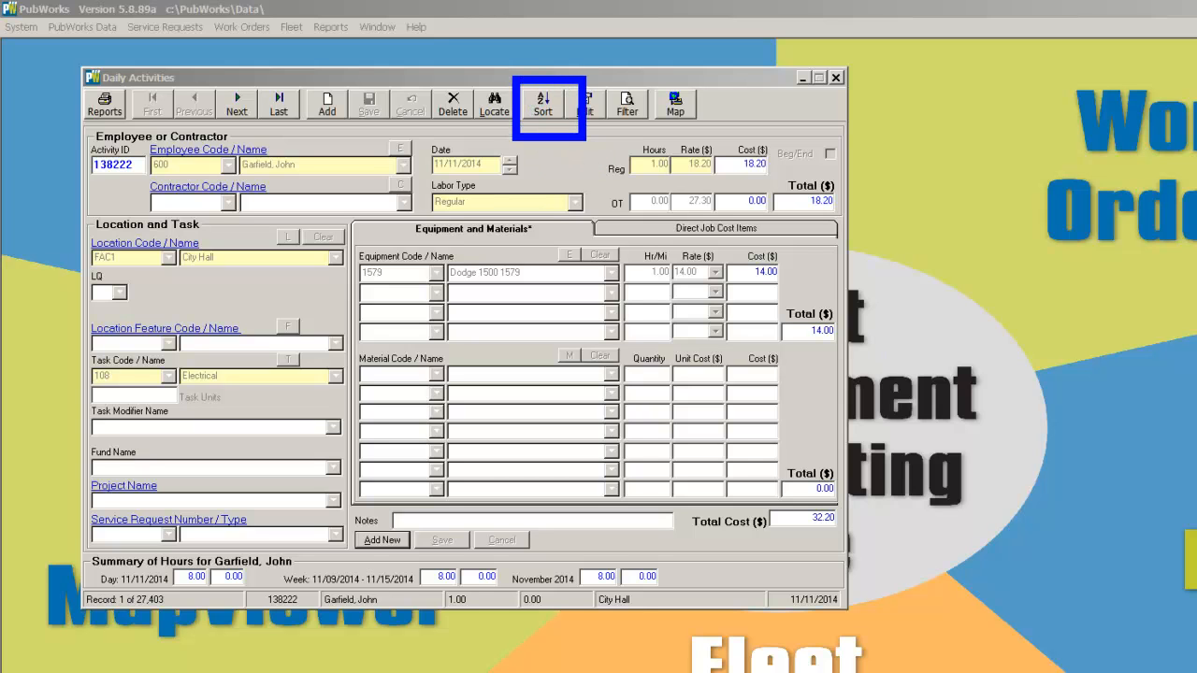
# Sort the daily activities first by Activity ID Number descending, then by Activity Date descending, and jump to the last record
pyautogui.click(550, 110)
pyautogui.click(550, 110)
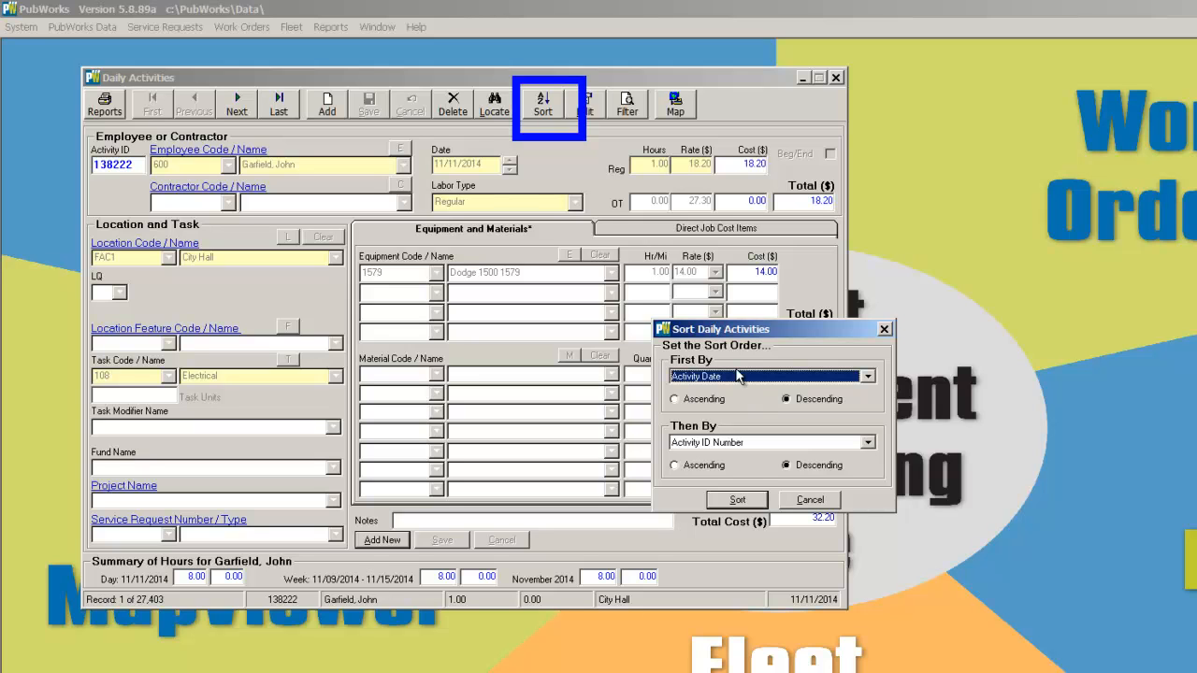
pyautogui.click(869, 377)
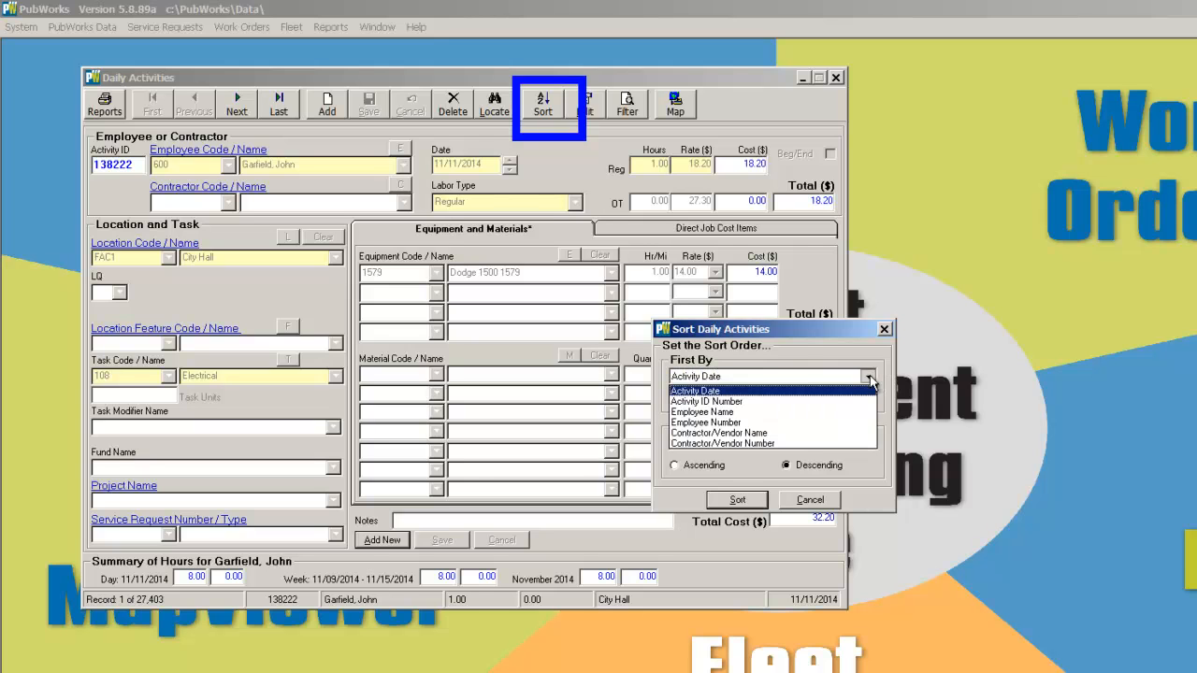
pyautogui.click(720, 403)
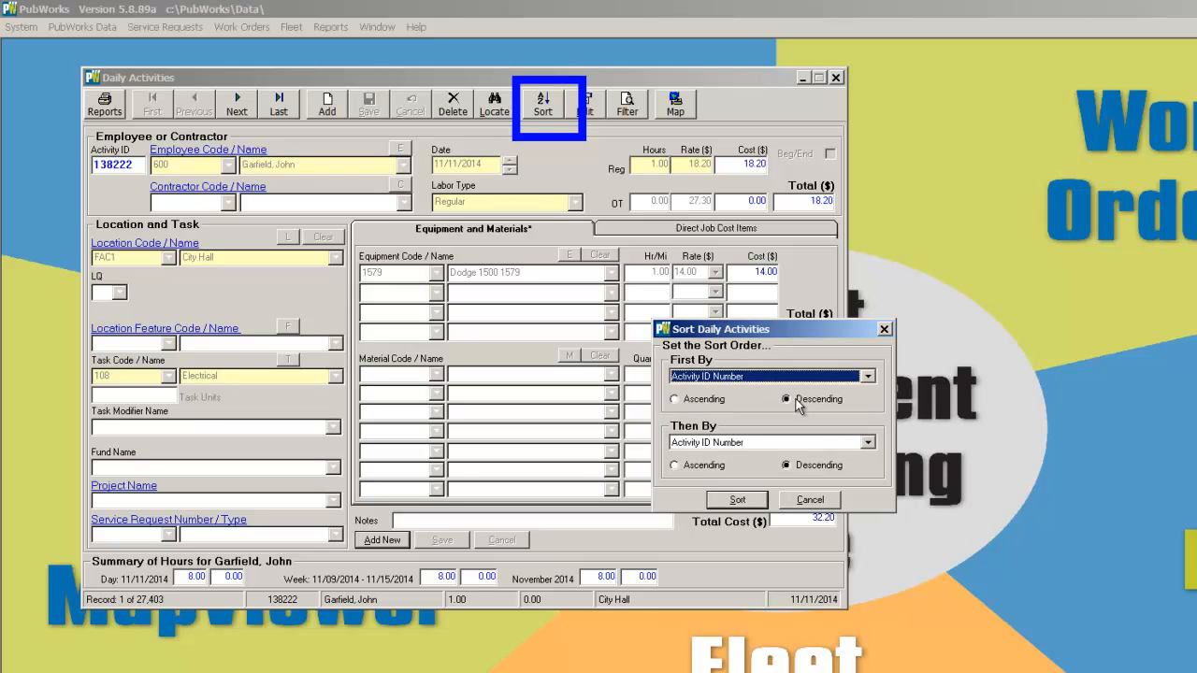
pyautogui.click(867, 444)
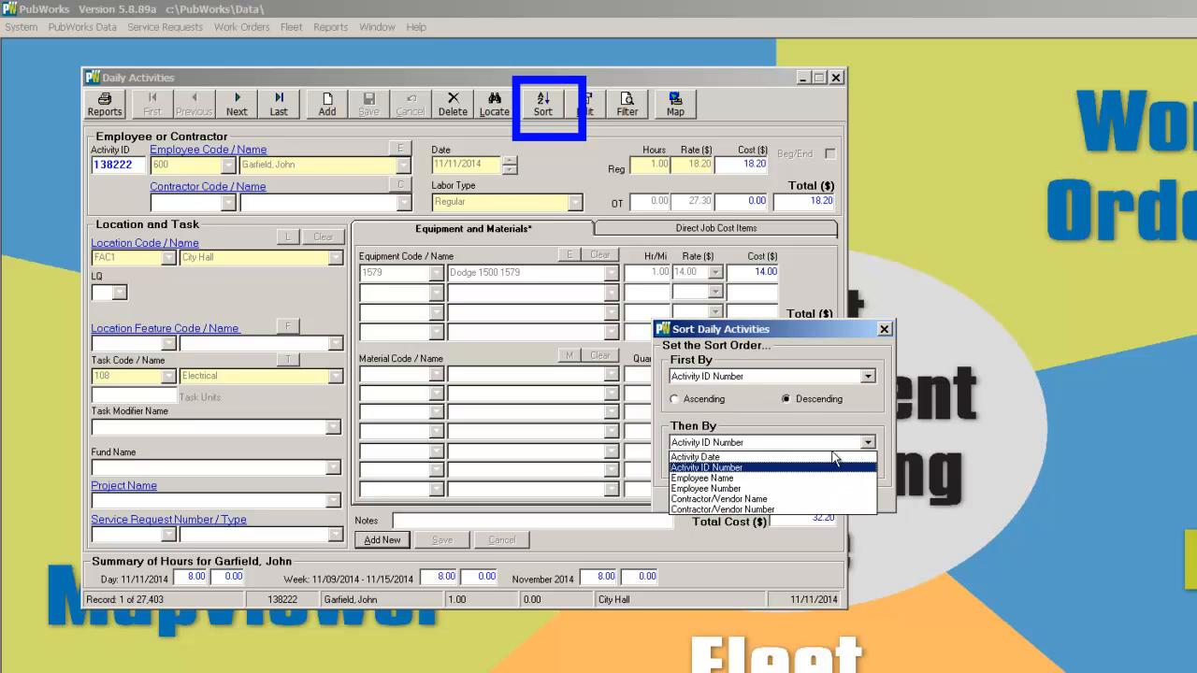
pyautogui.click(806, 467)
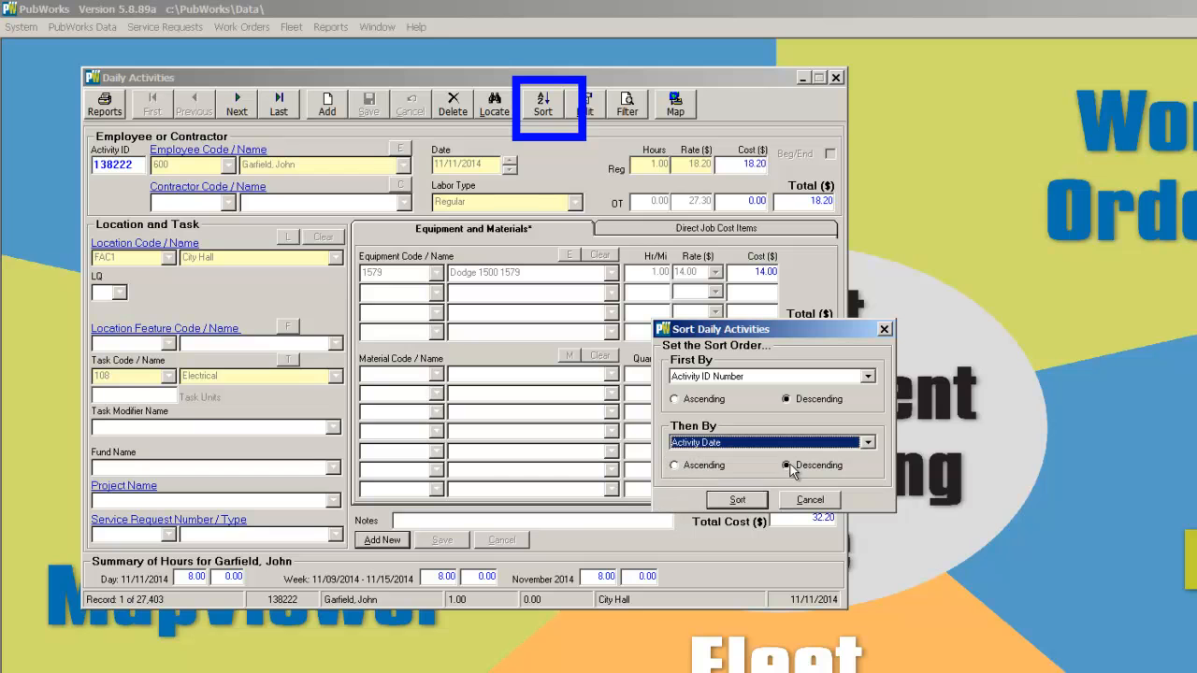
pyautogui.click(738, 499)
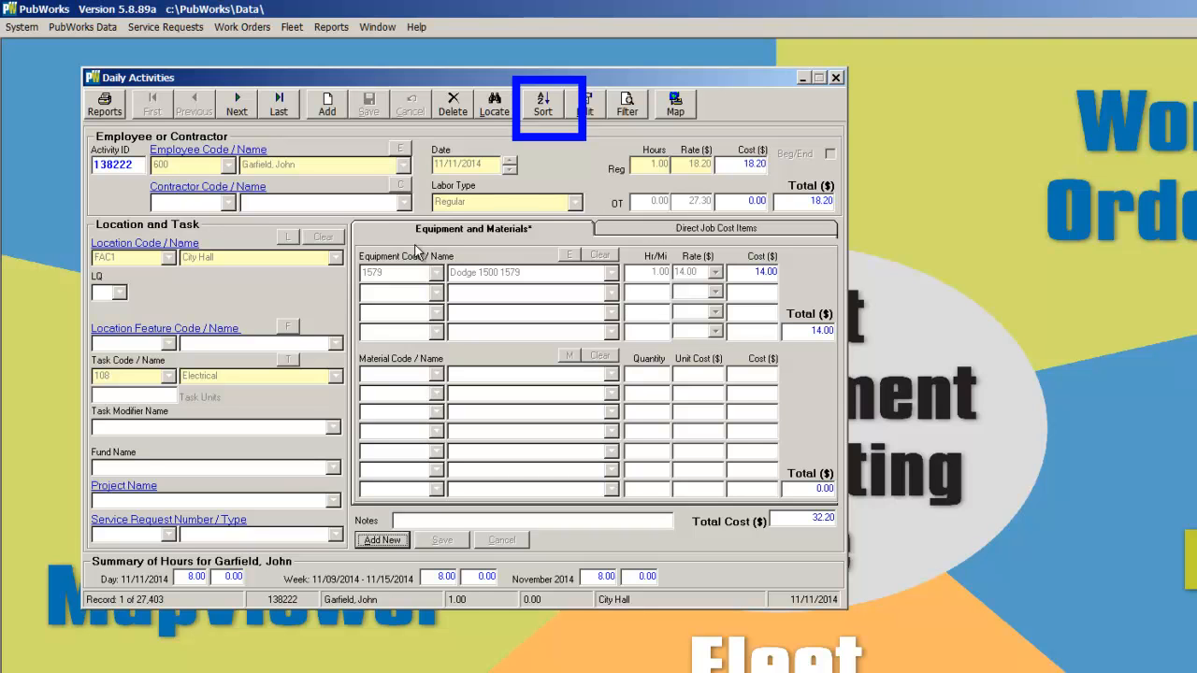
pyautogui.click(281, 103)
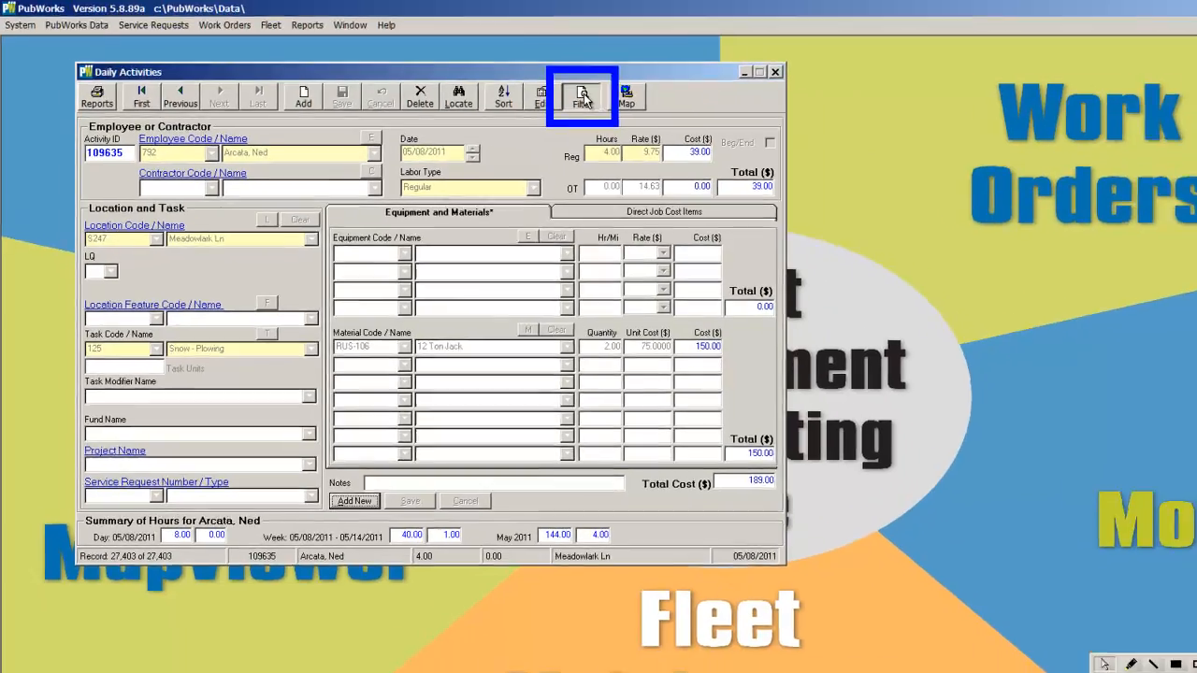
# Open the Activity Filter and set its timeframe to the last 2 days
pyautogui.click(626, 103)
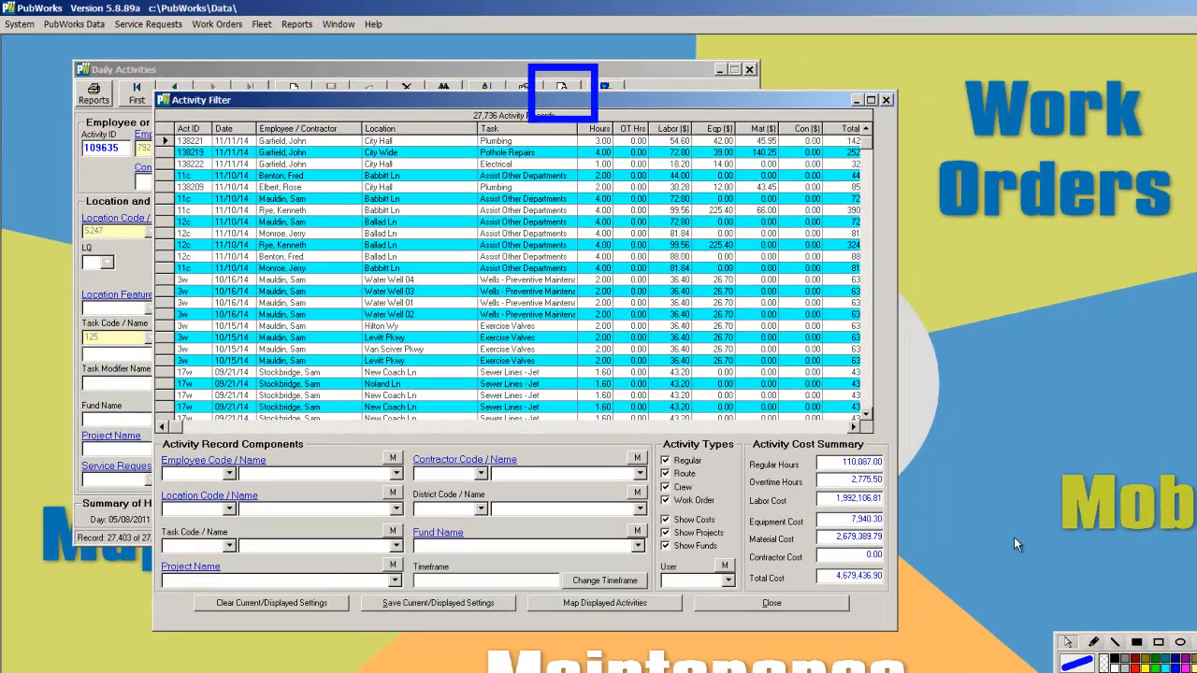
pyautogui.click(1189, 645)
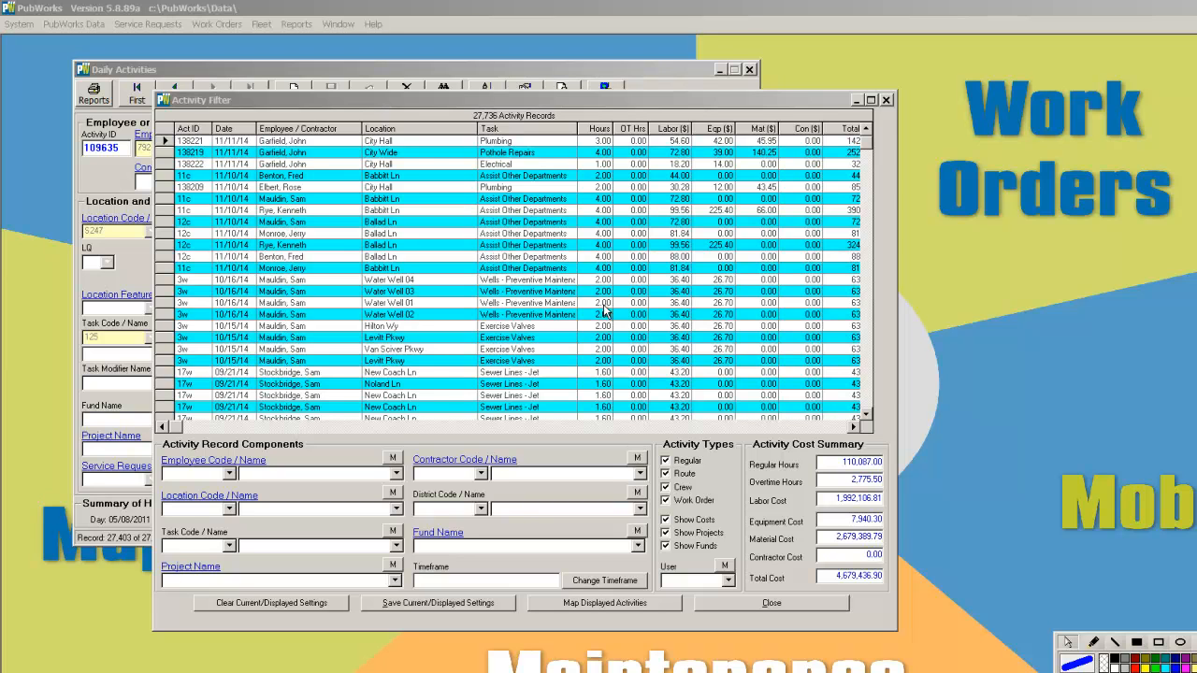
pyautogui.click(591, 582)
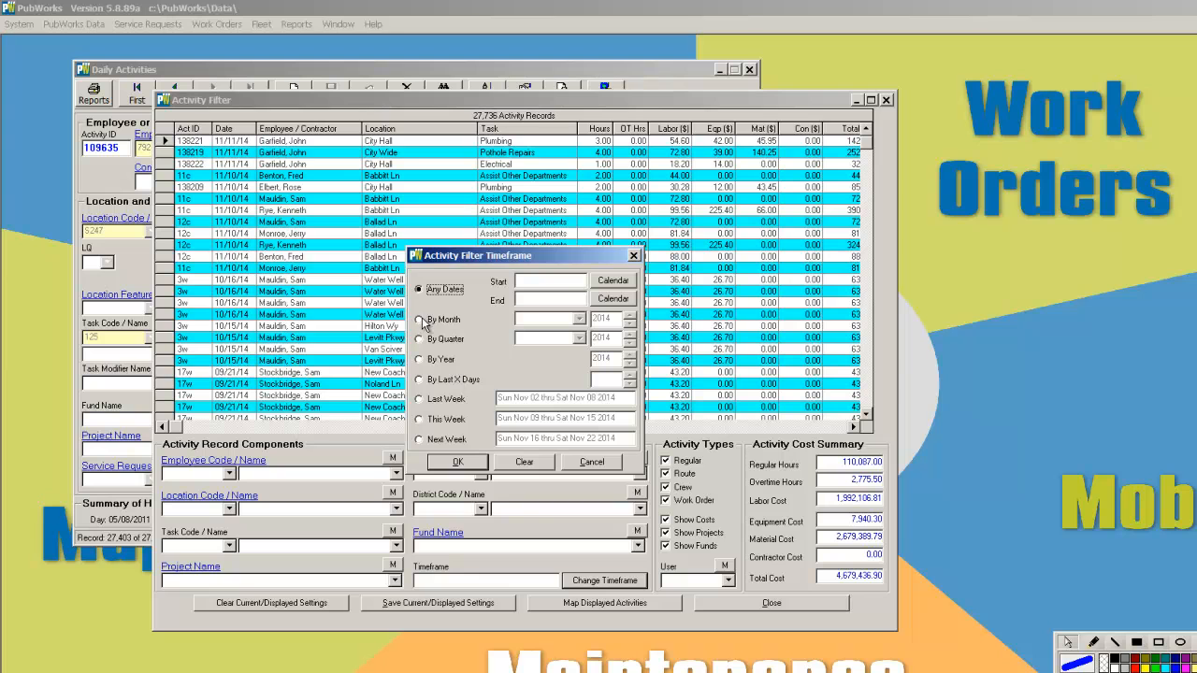
pyautogui.click(420, 380)
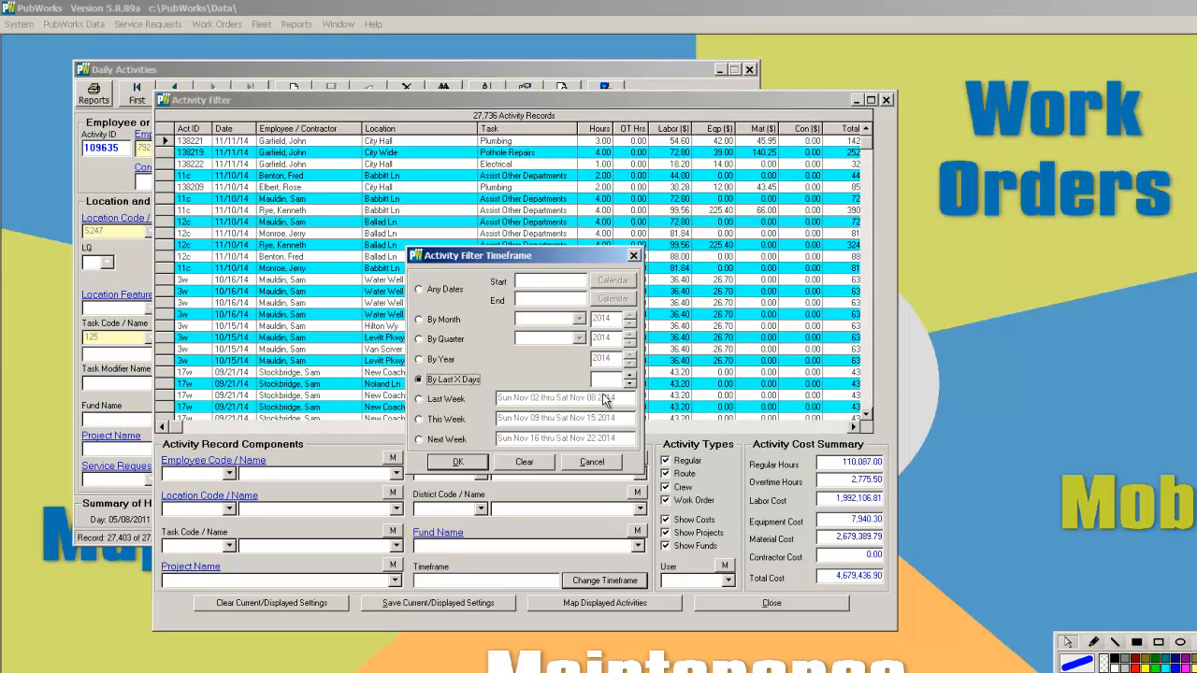
pyautogui.click(631, 376)
pyautogui.click(631, 377)
pyautogui.click(473, 462)
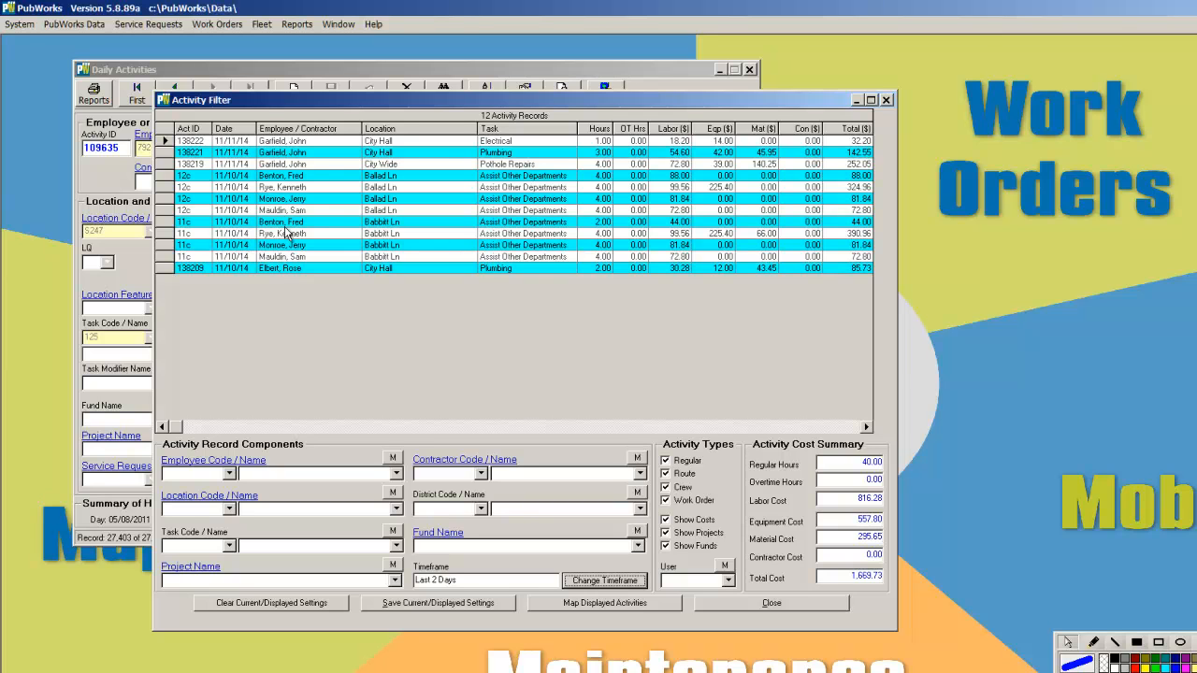
# Filter the activities to the employee from the new entry, save the displayed settings, and close the filter
pyautogui.click(395, 474)
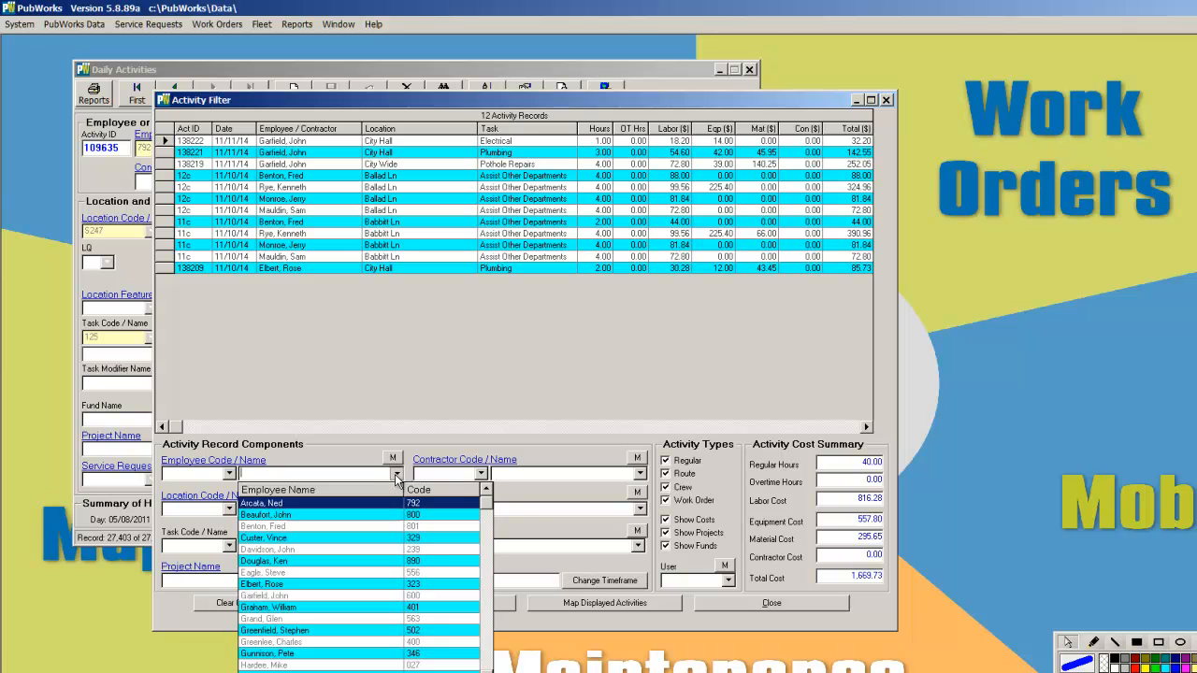
pyautogui.click(288, 595)
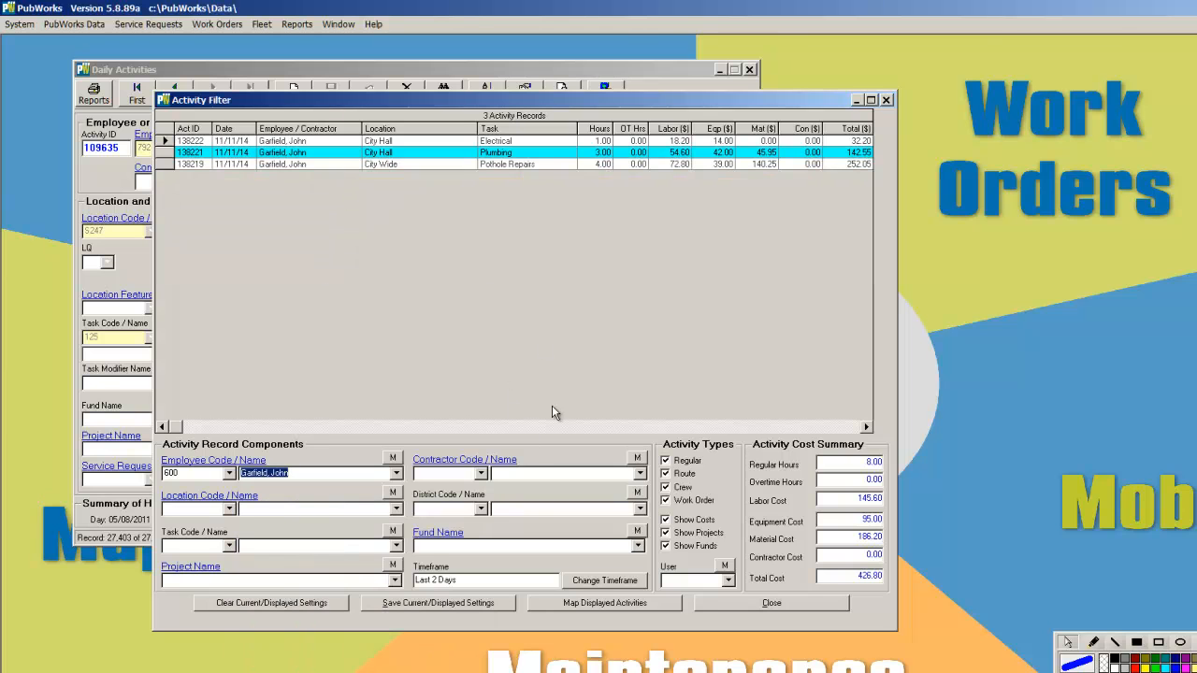
pyautogui.click(397, 605)
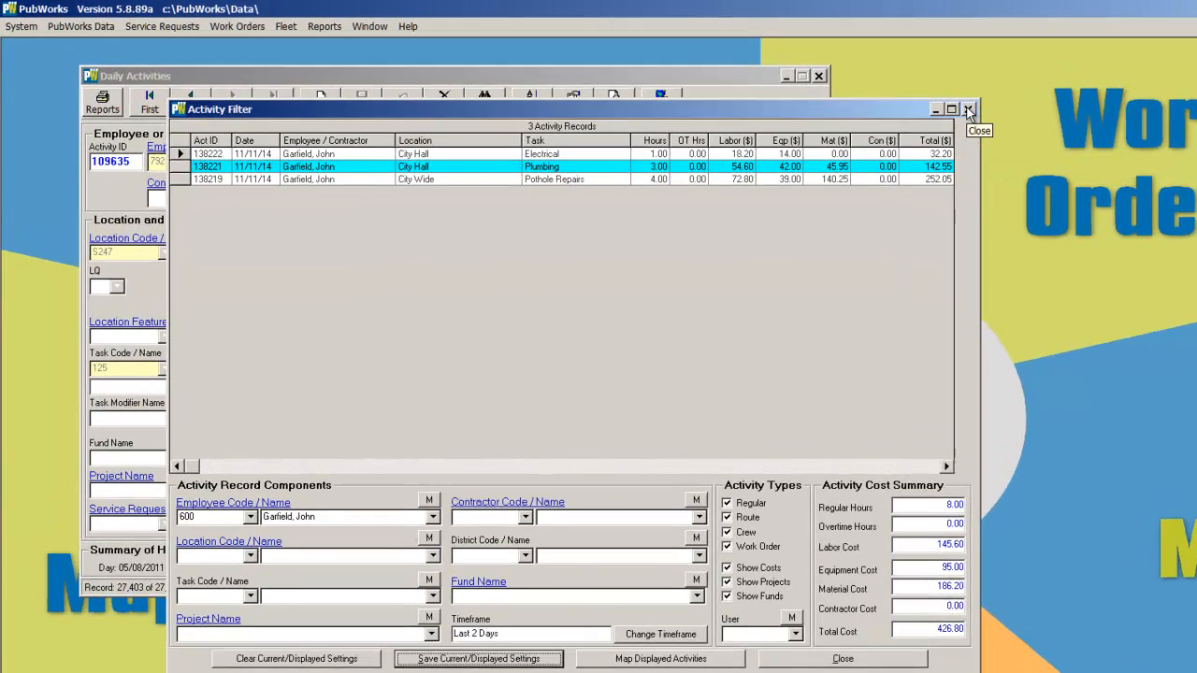
pyautogui.click(887, 100)
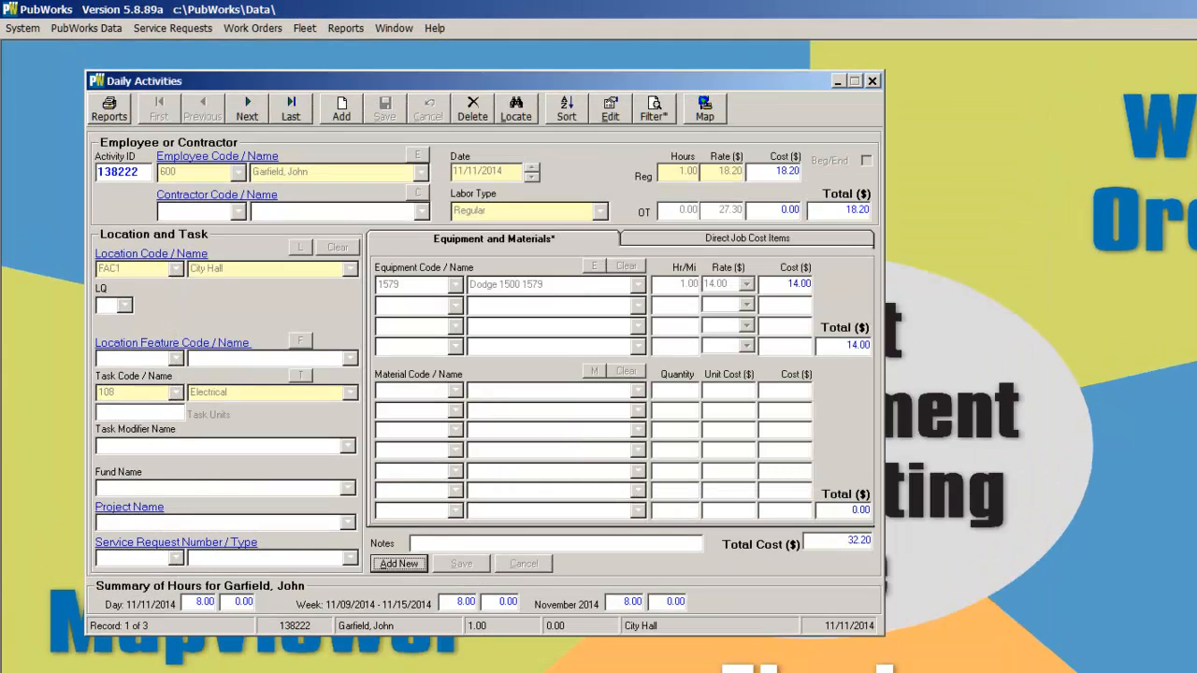
pyautogui.moveTo(72, 596); pyautogui.dragTo(195, 655)
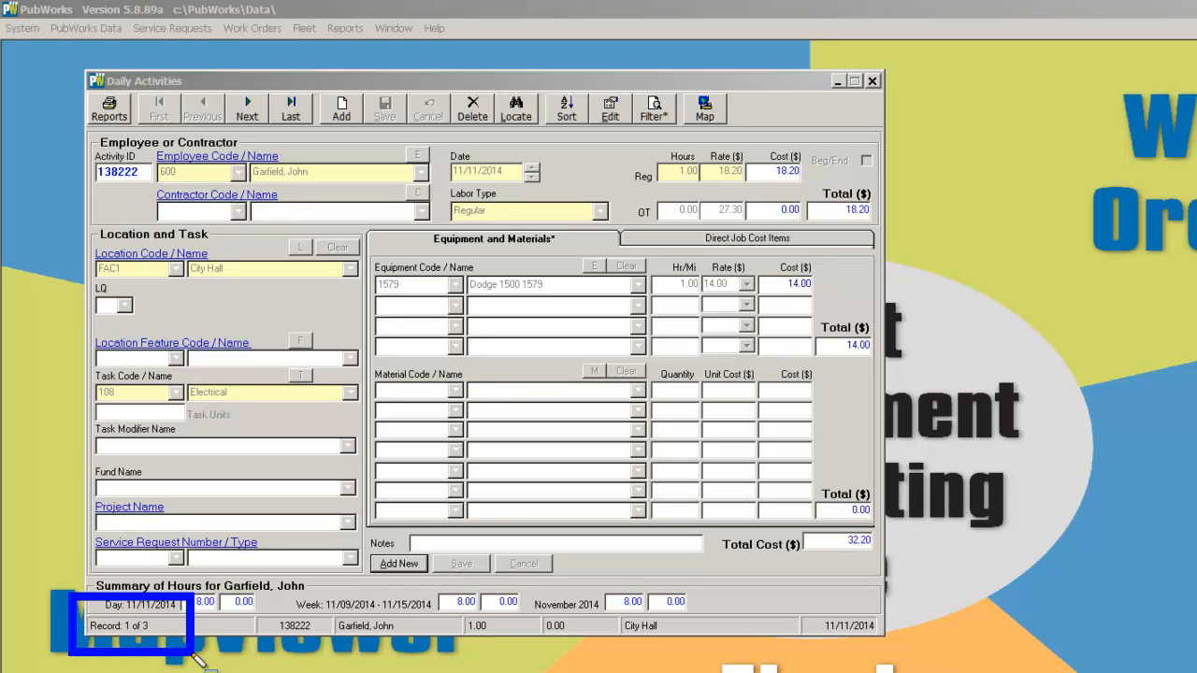
pyautogui.moveTo(622, 87); pyautogui.dragTo(708, 155)
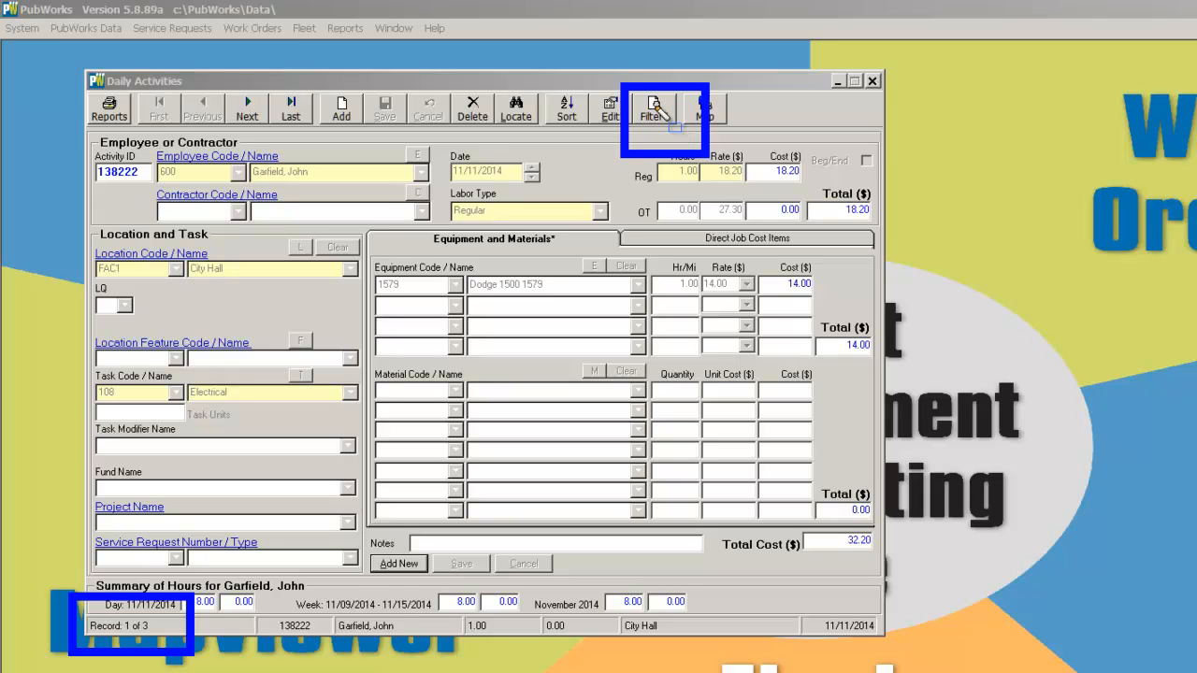
pyautogui.press('Escape')
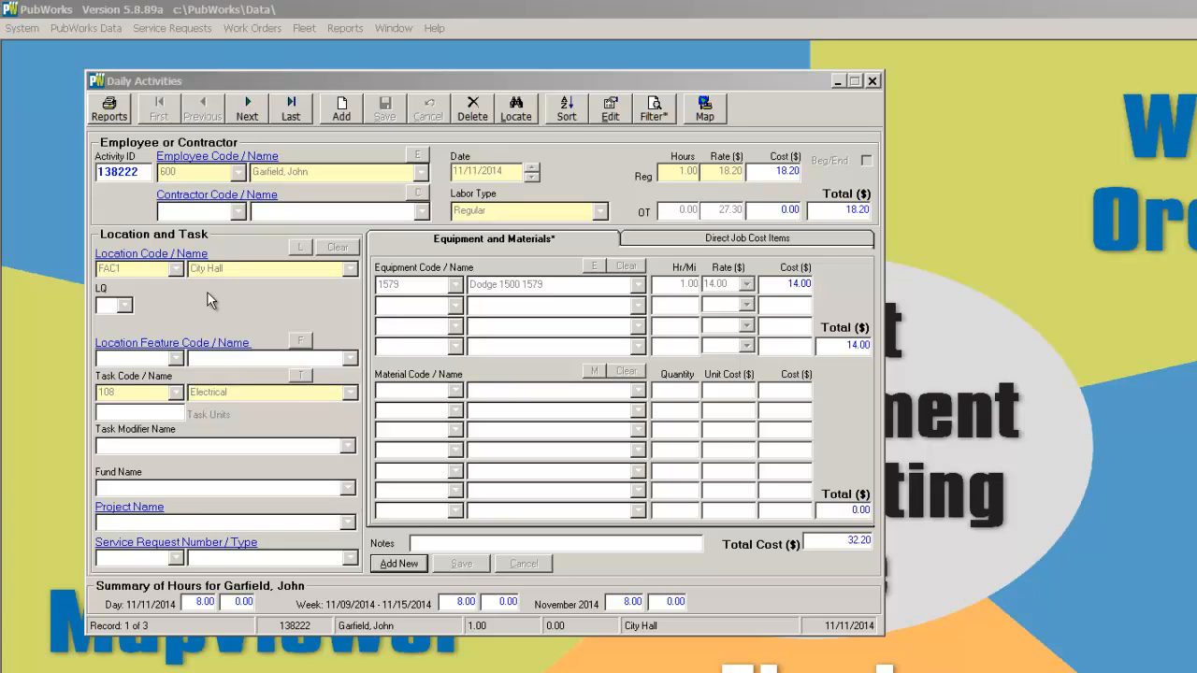
# Reopen the Activity Filter and clear the current filter settings
pyautogui.click(652, 110)
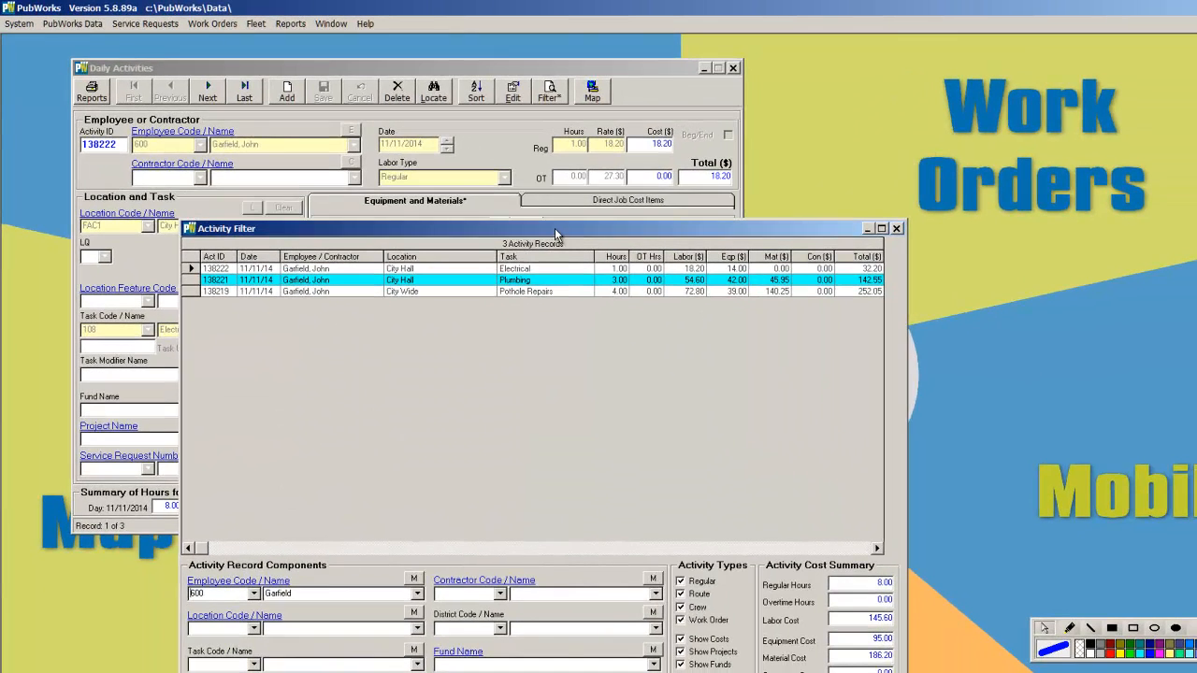
pyautogui.moveTo(556, 234); pyautogui.dragTo(517, 93)
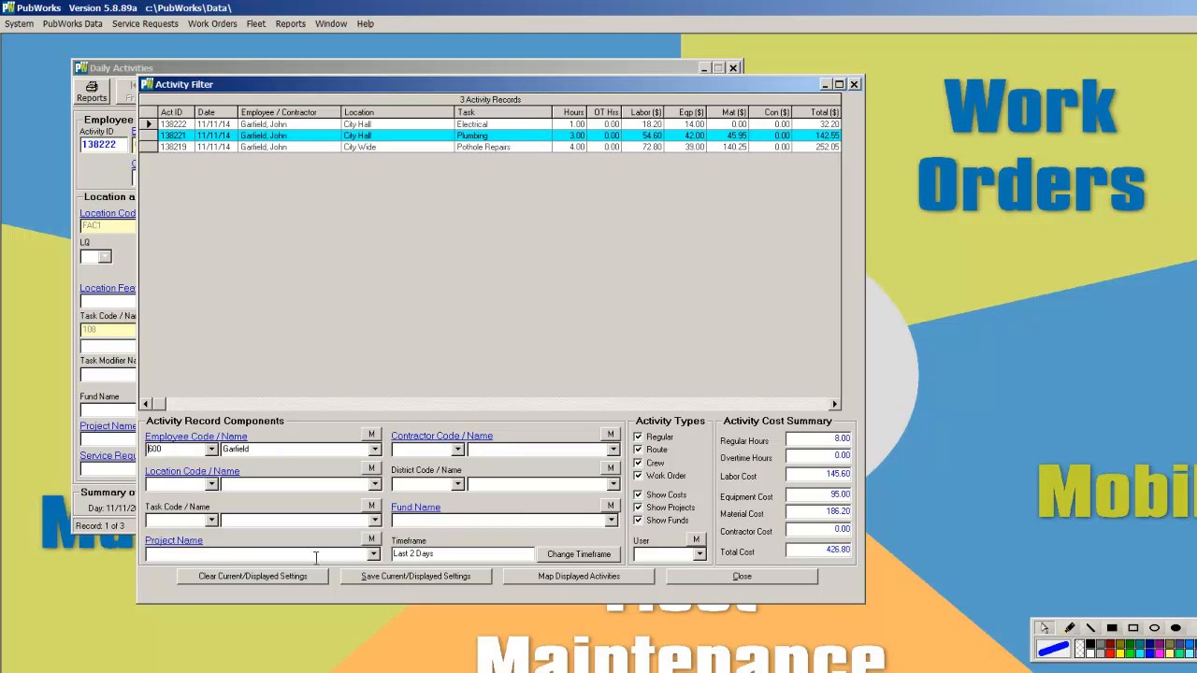
pyautogui.click(277, 577)
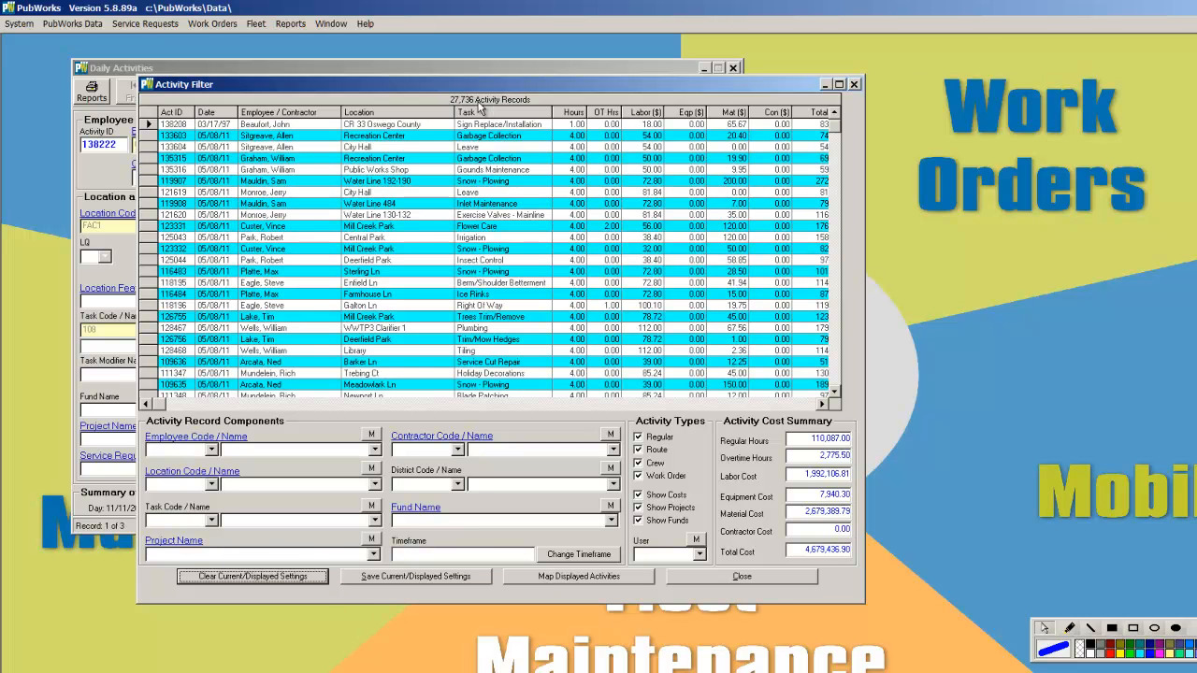
# Set the filter timeframe to the year 2014, save the displayed settings, and close the filter
pyautogui.click(584, 557)
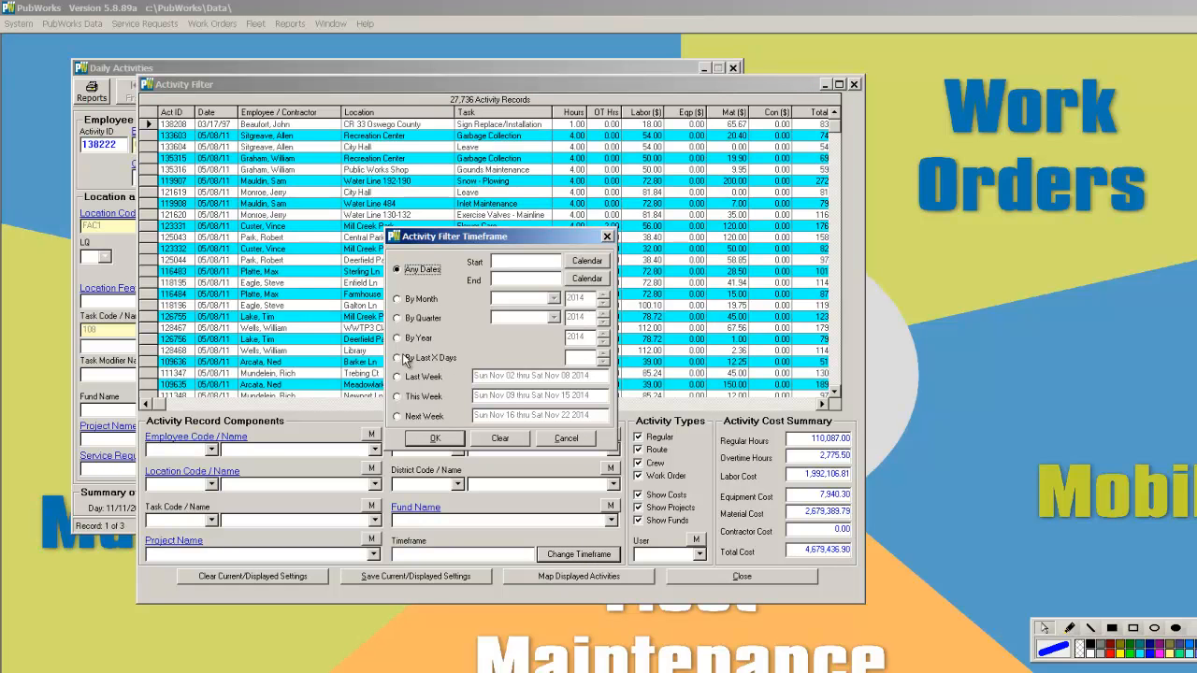
pyautogui.click(402, 340)
pyautogui.click(454, 439)
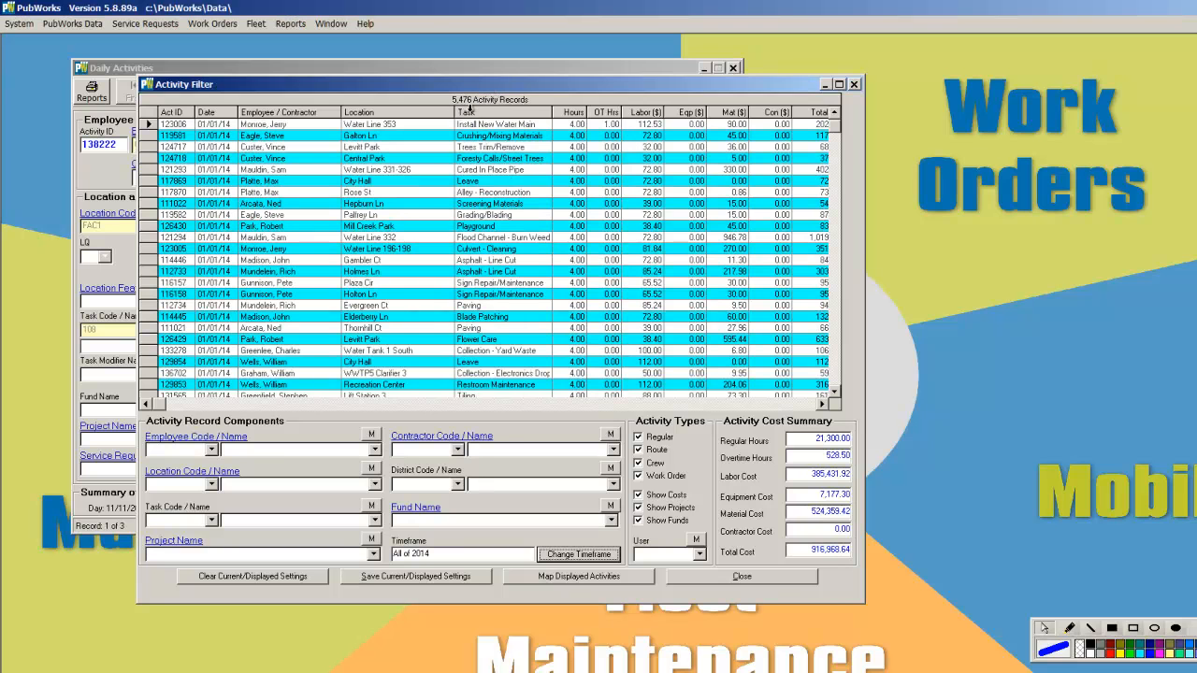
pyautogui.click(405, 578)
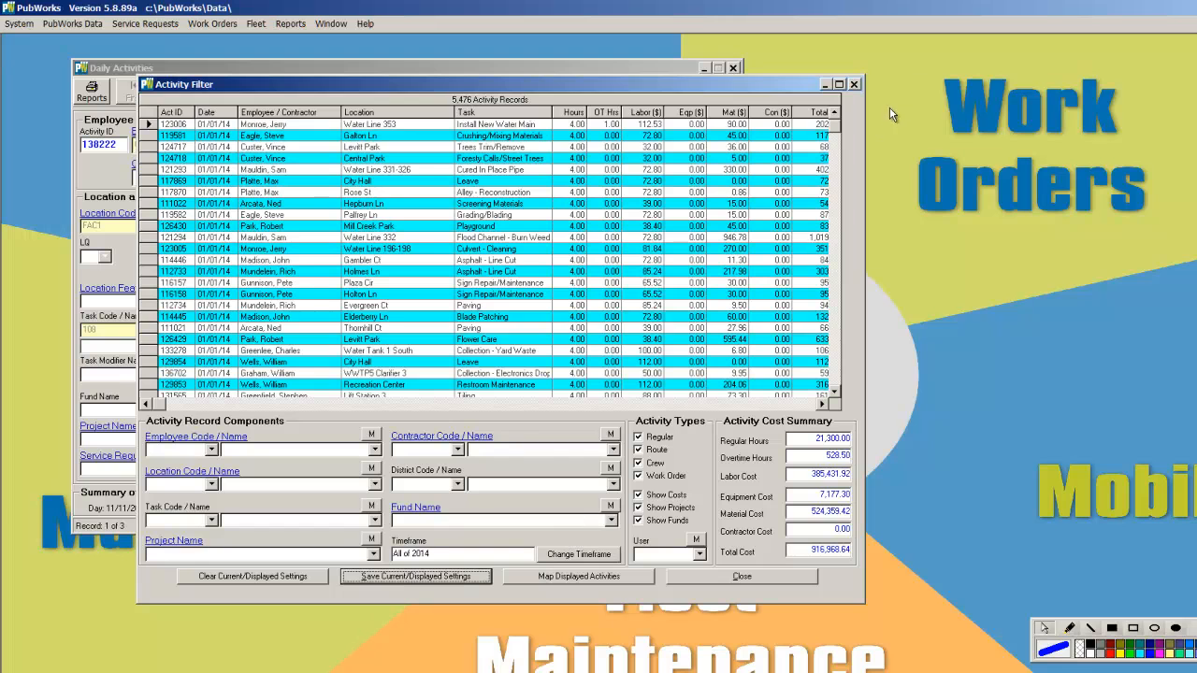
pyautogui.click(854, 85)
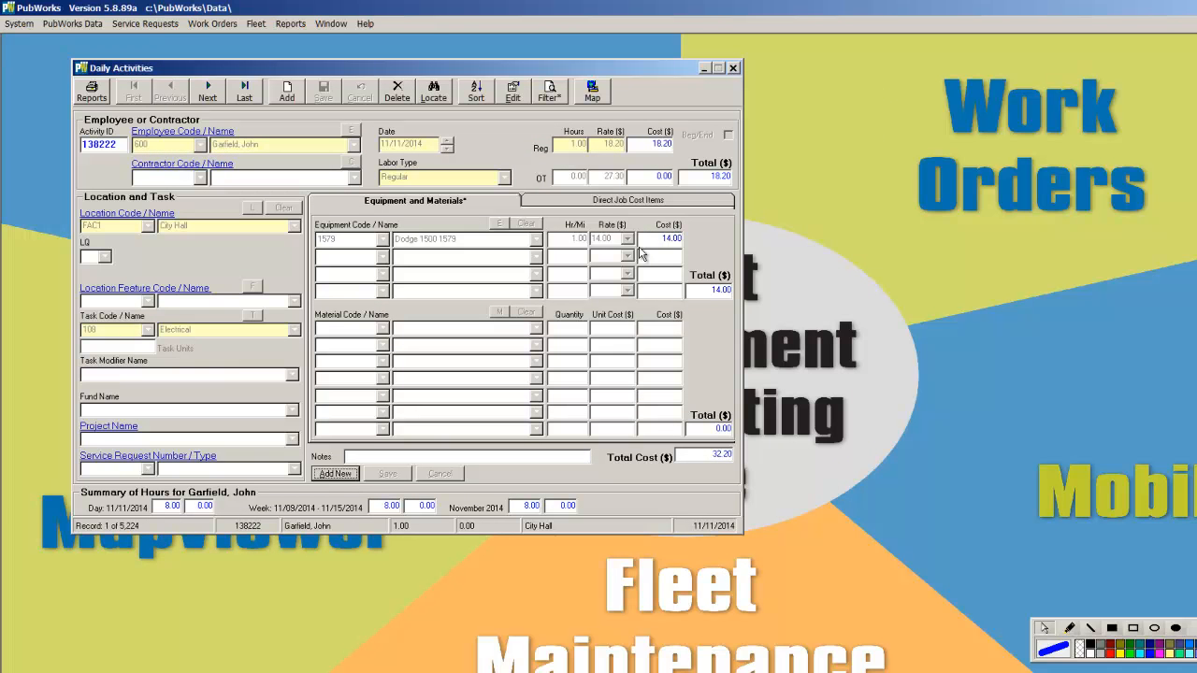